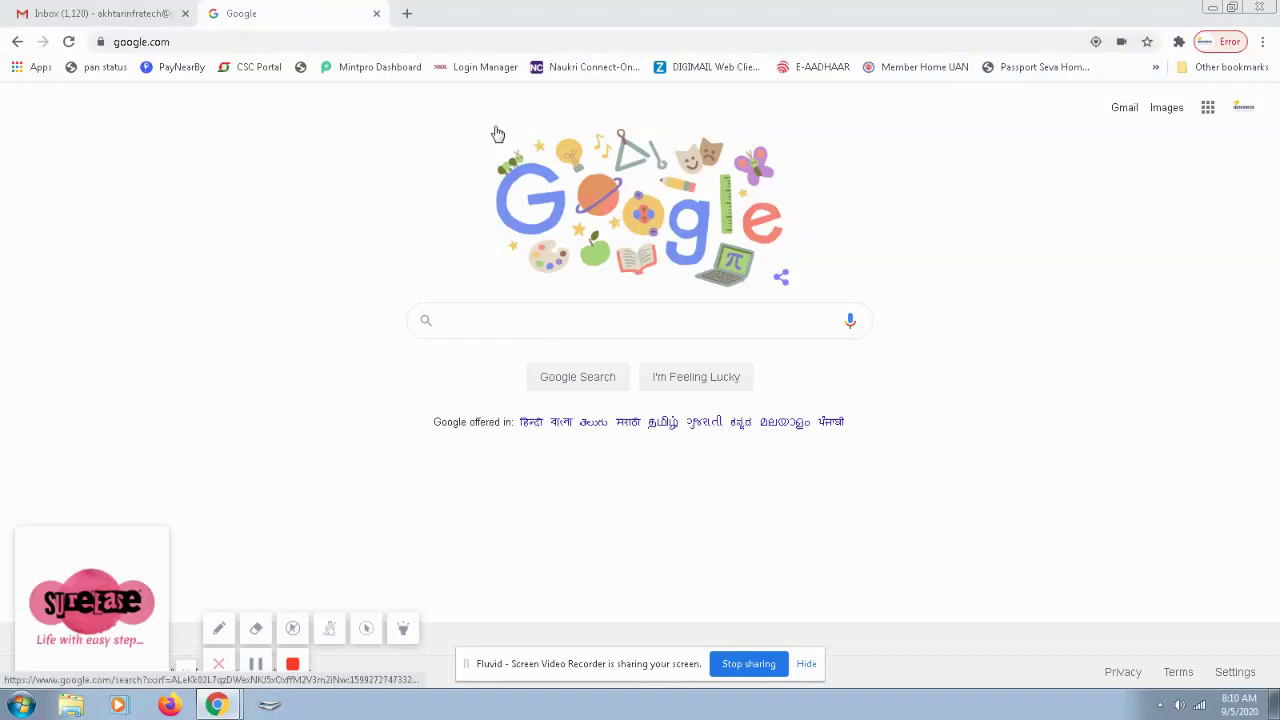
Search Google for 'locate aadhaar centre' and open the UIDAI enrolment/update centre locator page.
click(519, 320)
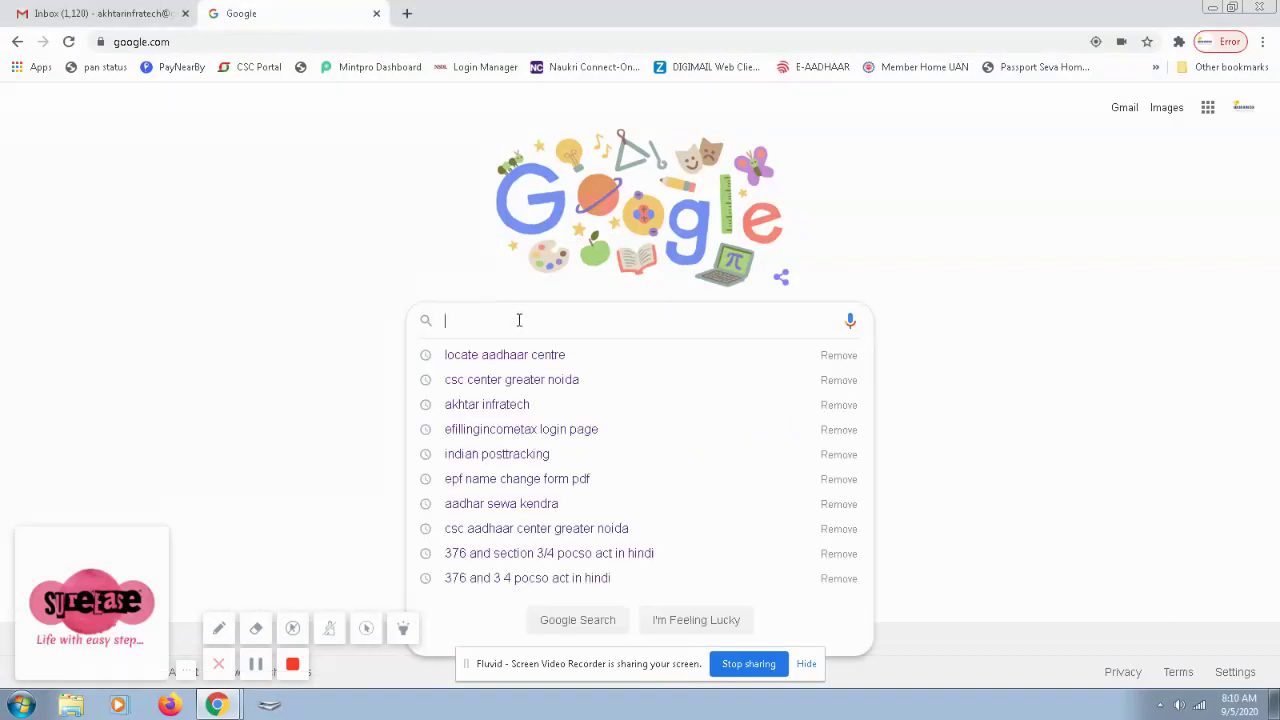
key(Down)
key(Return)
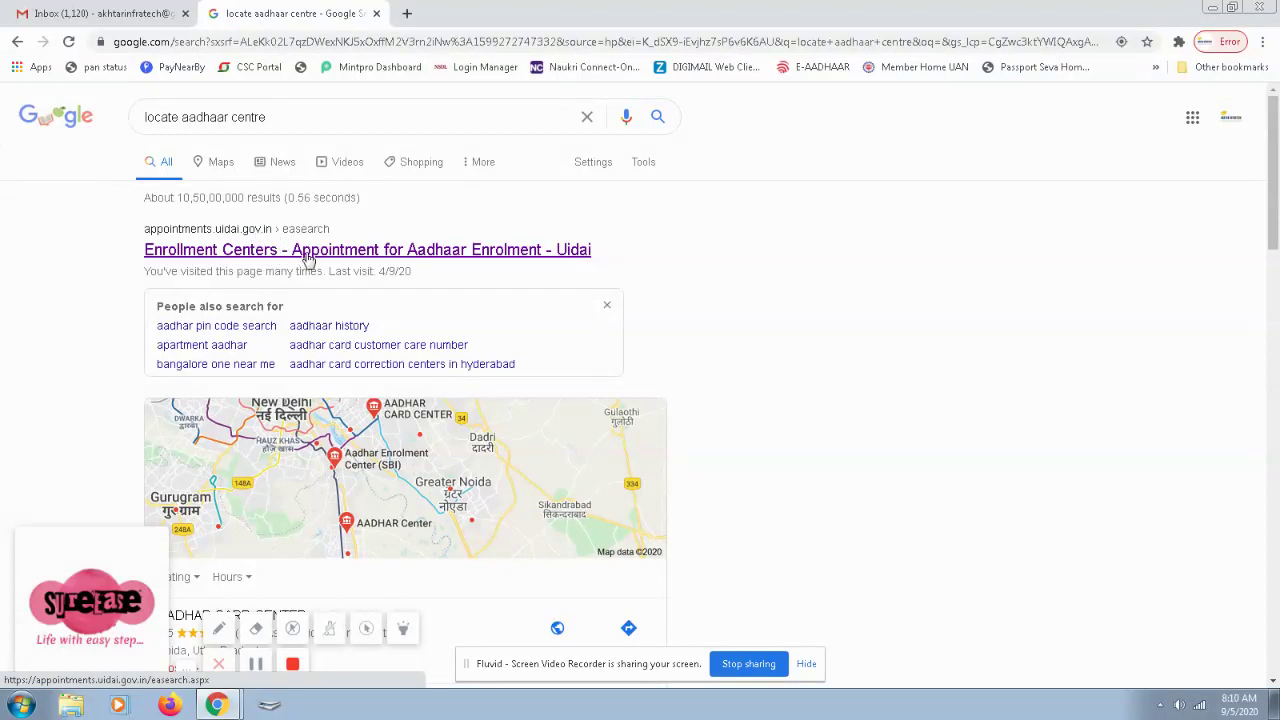
click(397, 258)
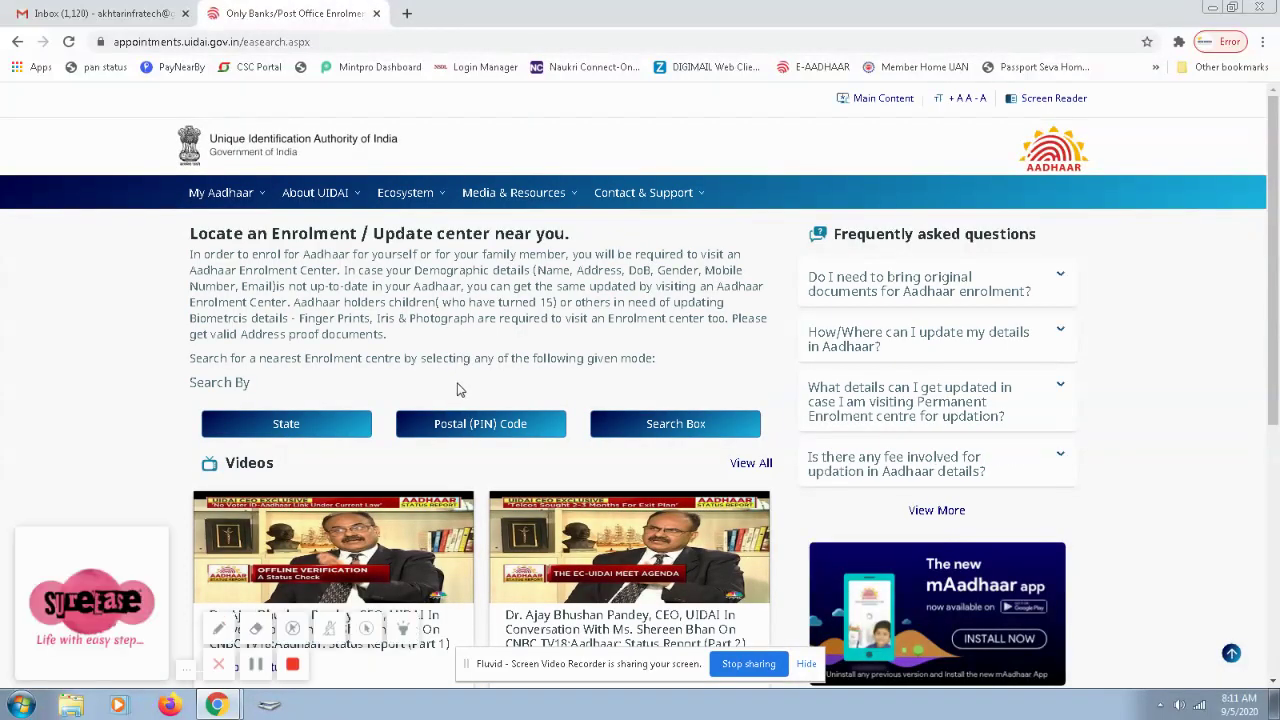
Search for Aadhaar enrolment centres by PIN code 201310, filling in the captcha, to list results.
click(496, 426)
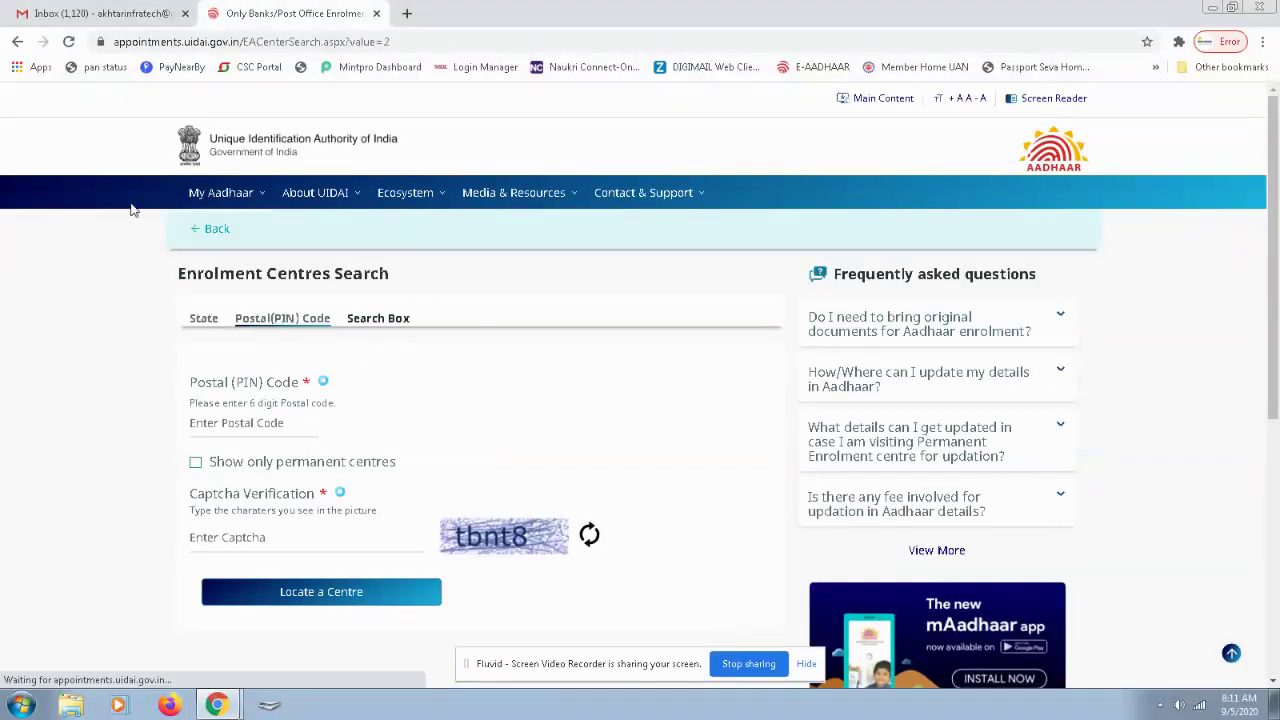
mouse_move(600, 235)
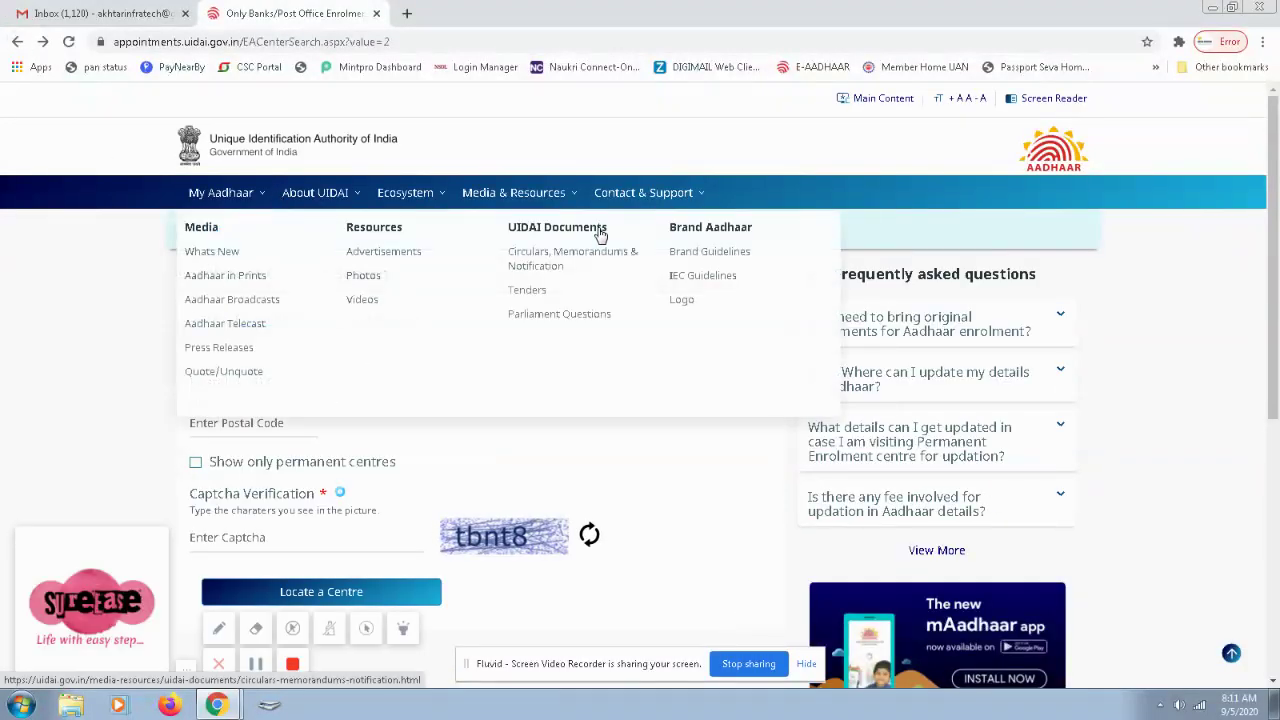
click(17, 42)
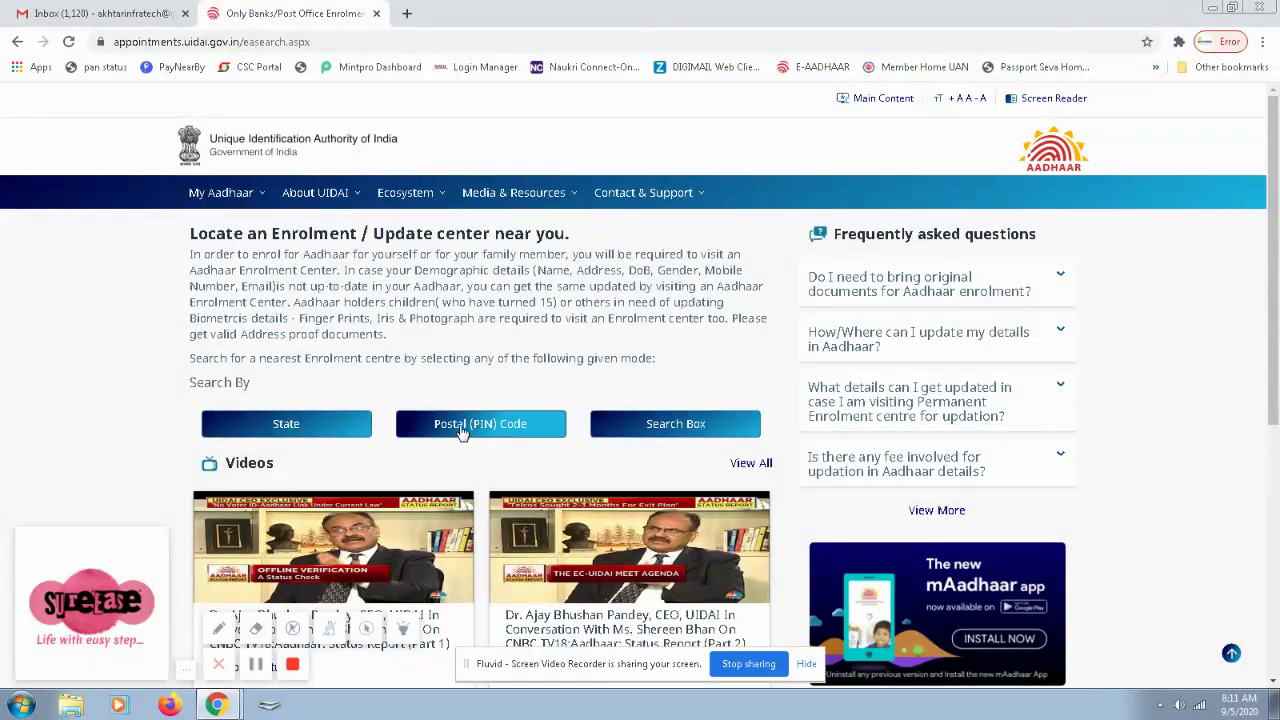
click(530, 428)
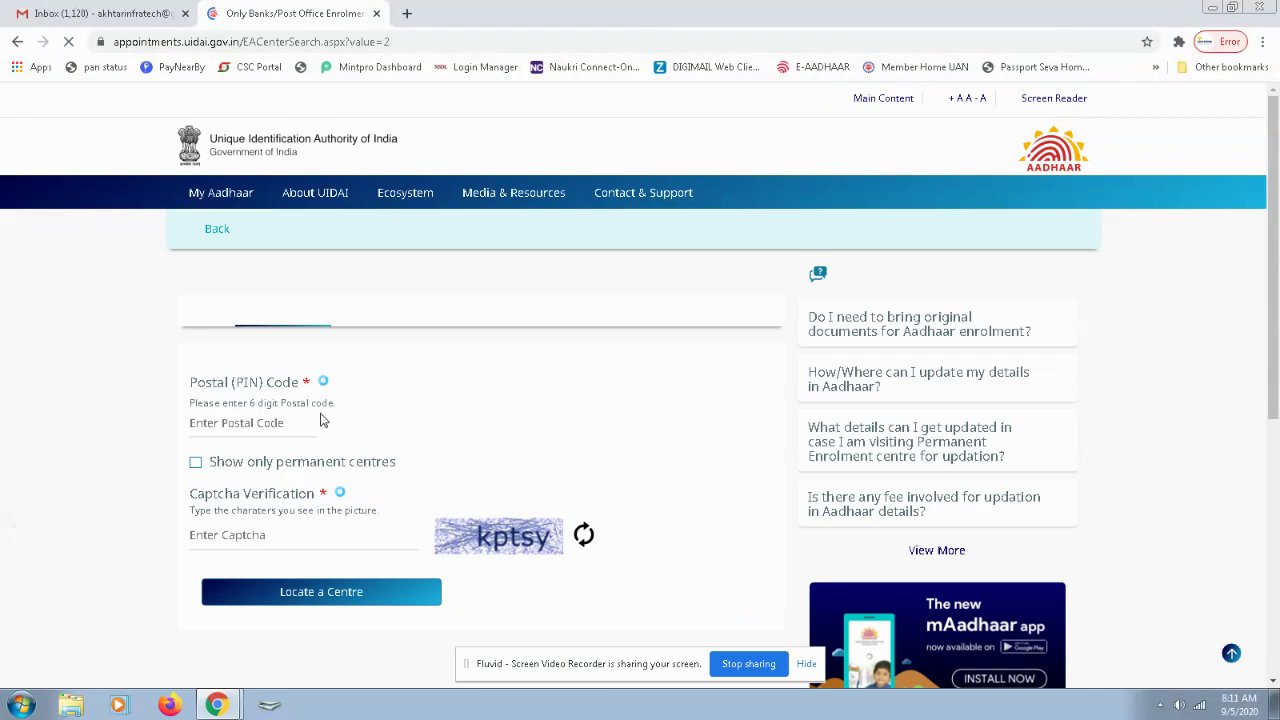
click(260, 423)
text(201310)
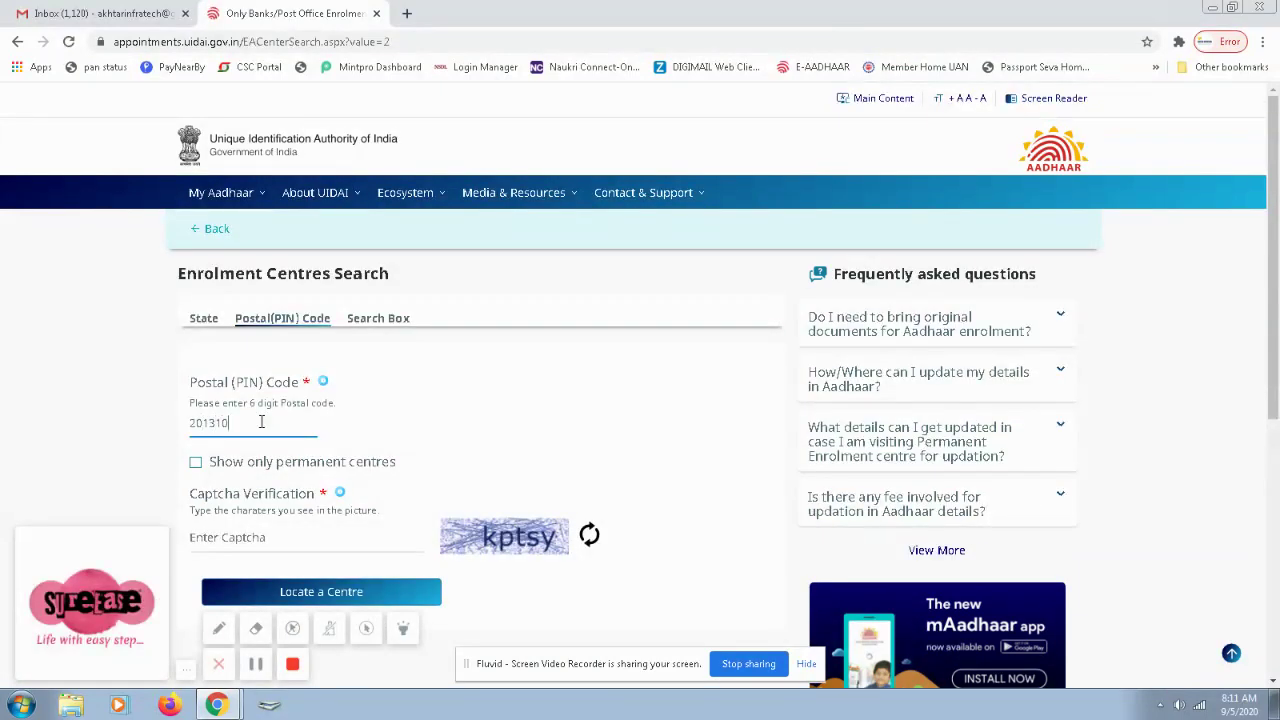
click(286, 537)
text(kpts)
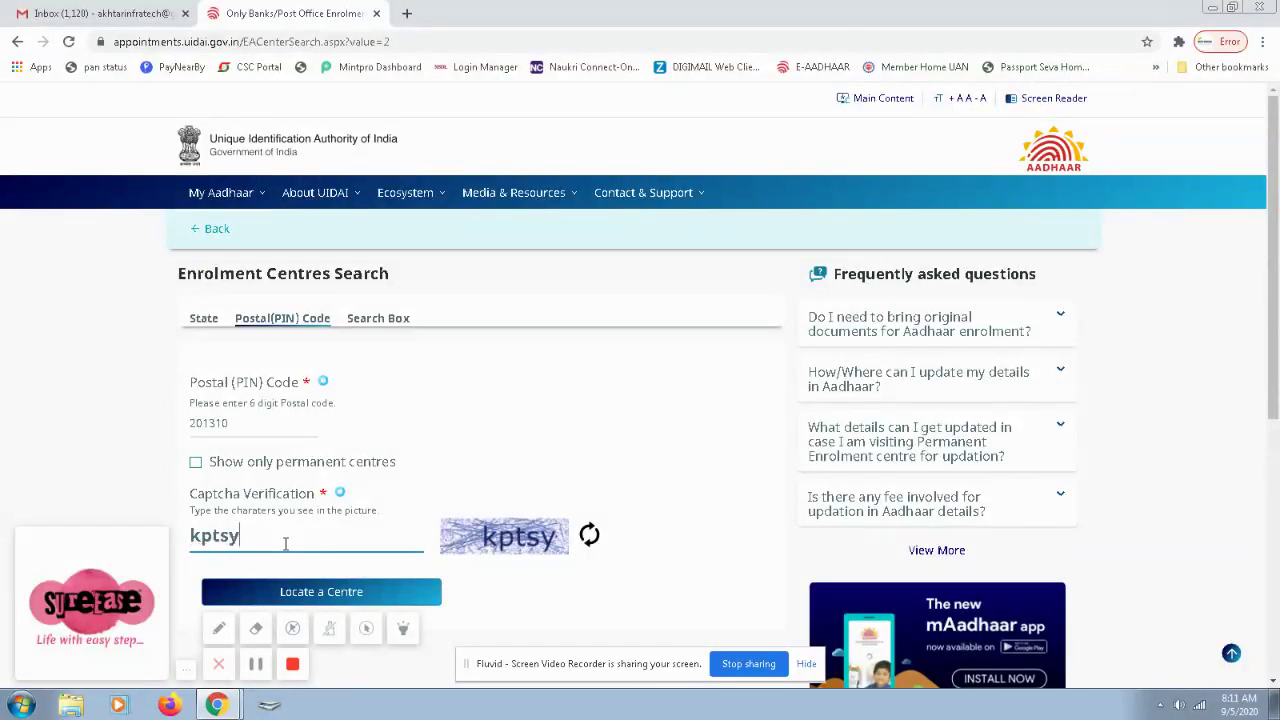
text(y)
key(Tab)
key(Return)
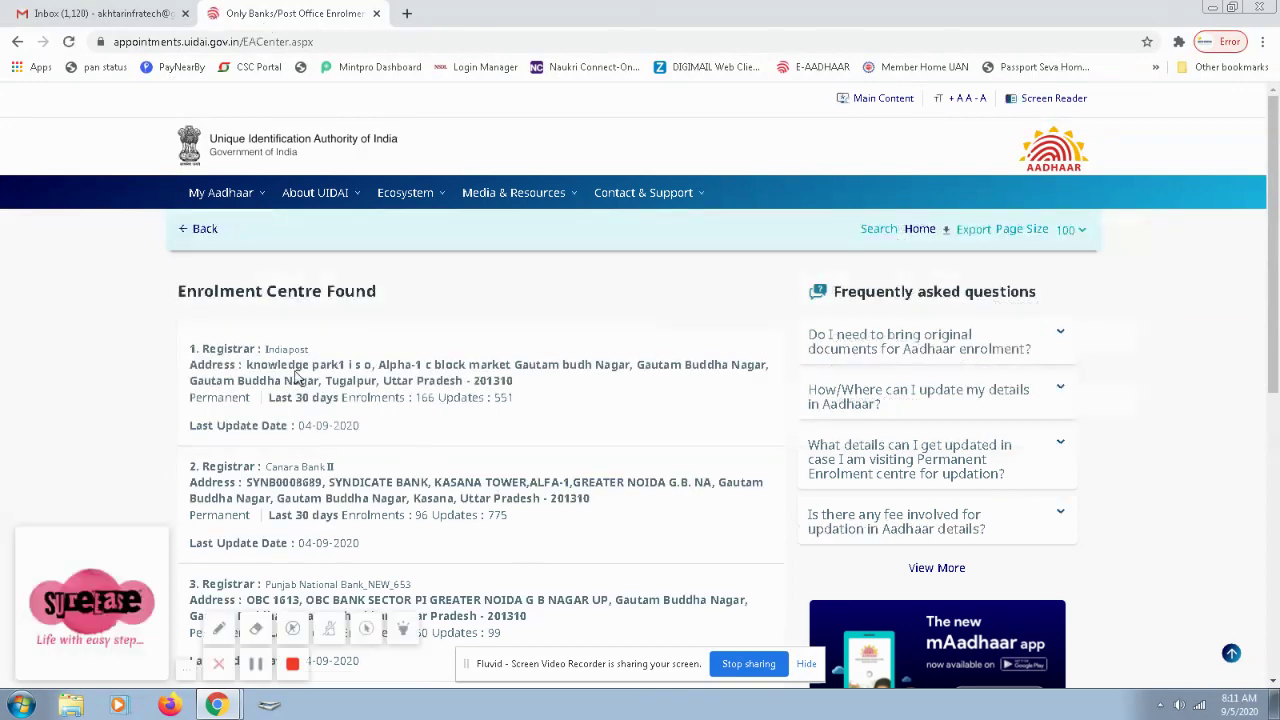
scroll(300, 360, down, 1)
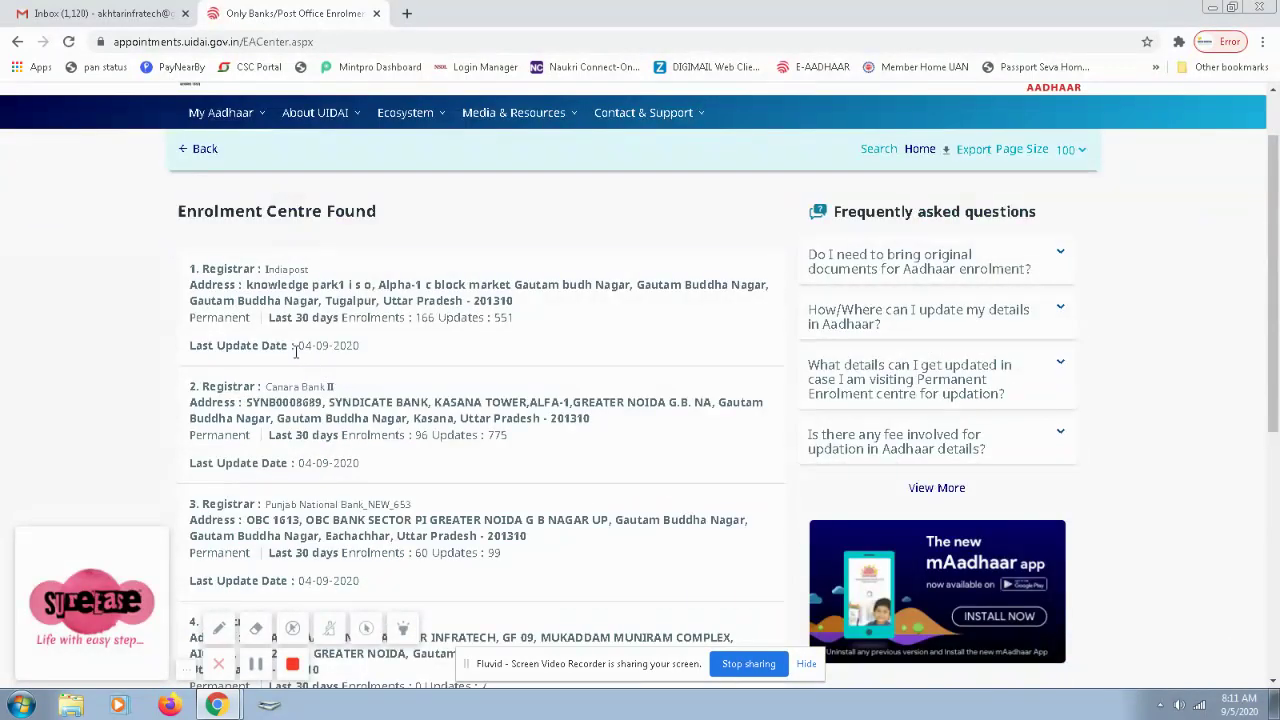
scroll(300, 352, down, 2)
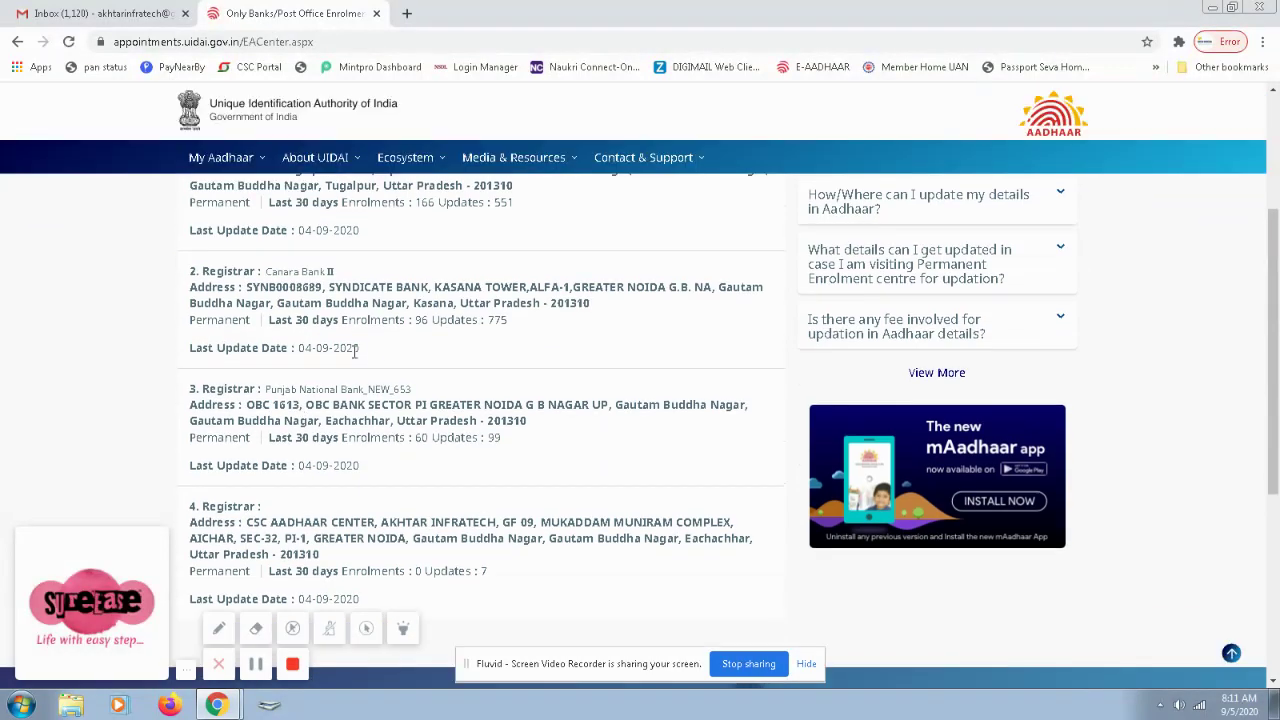
scroll(470, 403, down, 3)
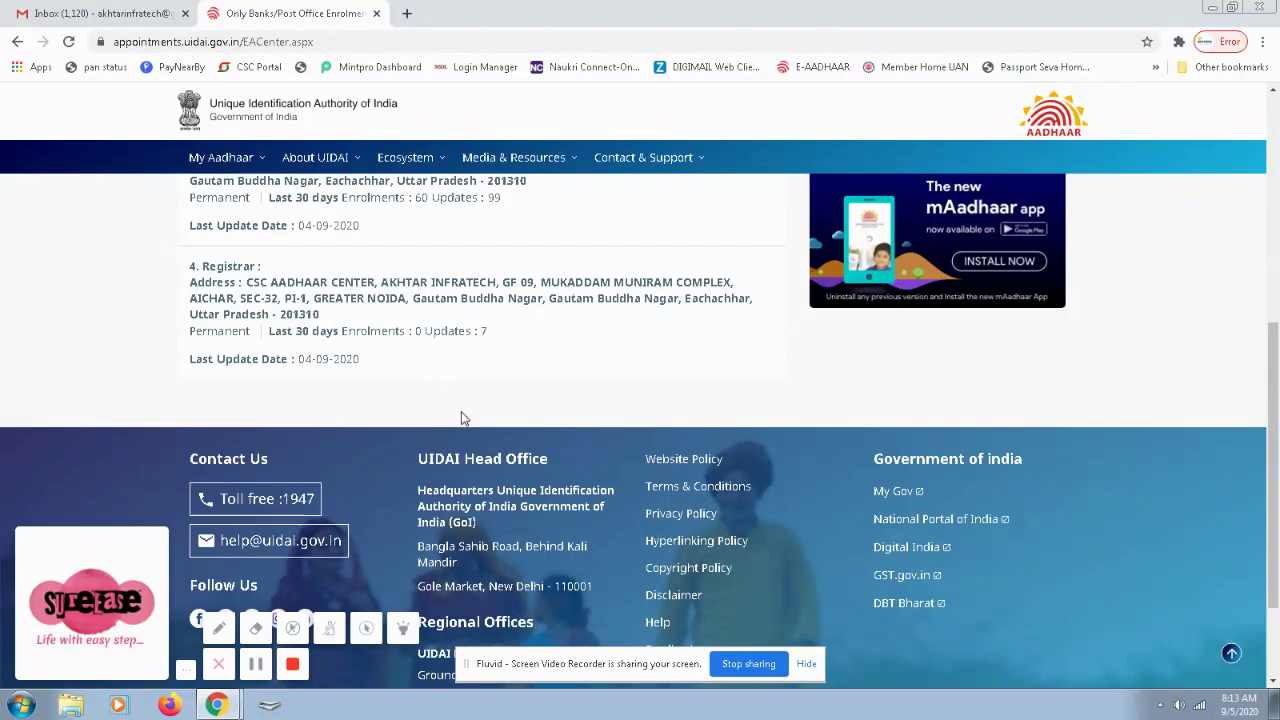
scroll(464, 420, up, 5)
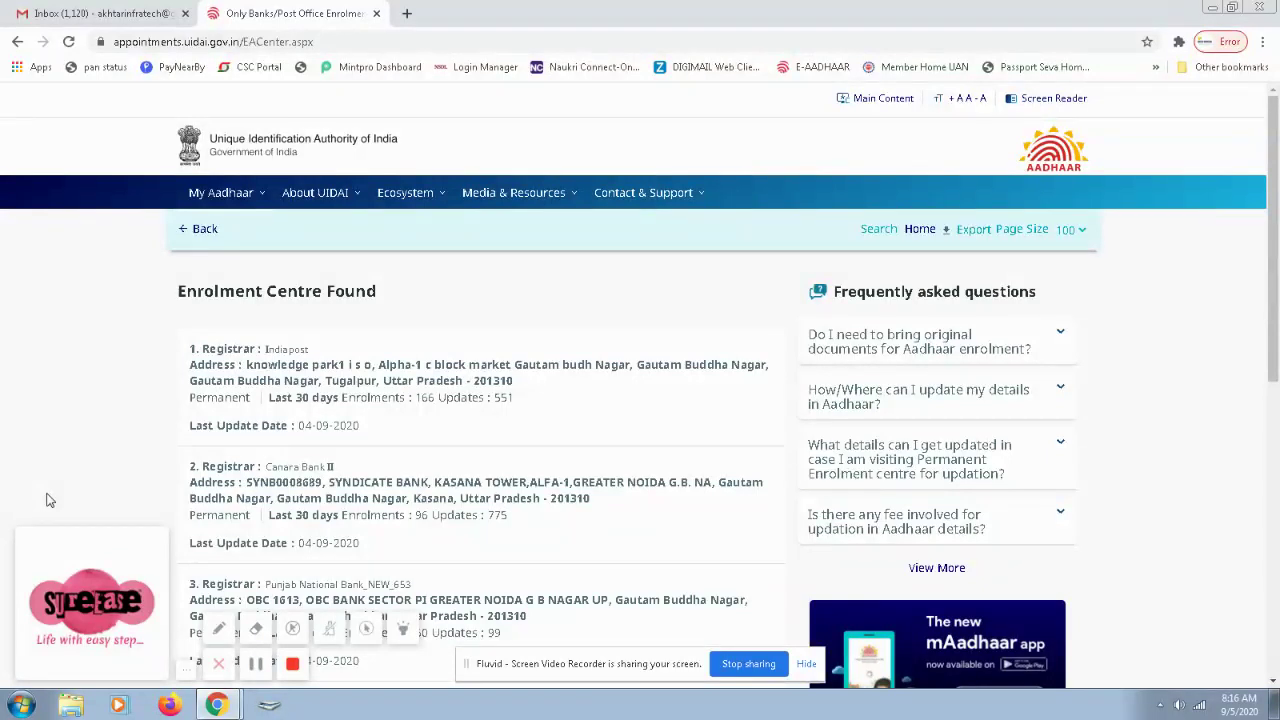
In a new tab, go to the Digital Seva (CSC) portal's login page.
click(406, 13)
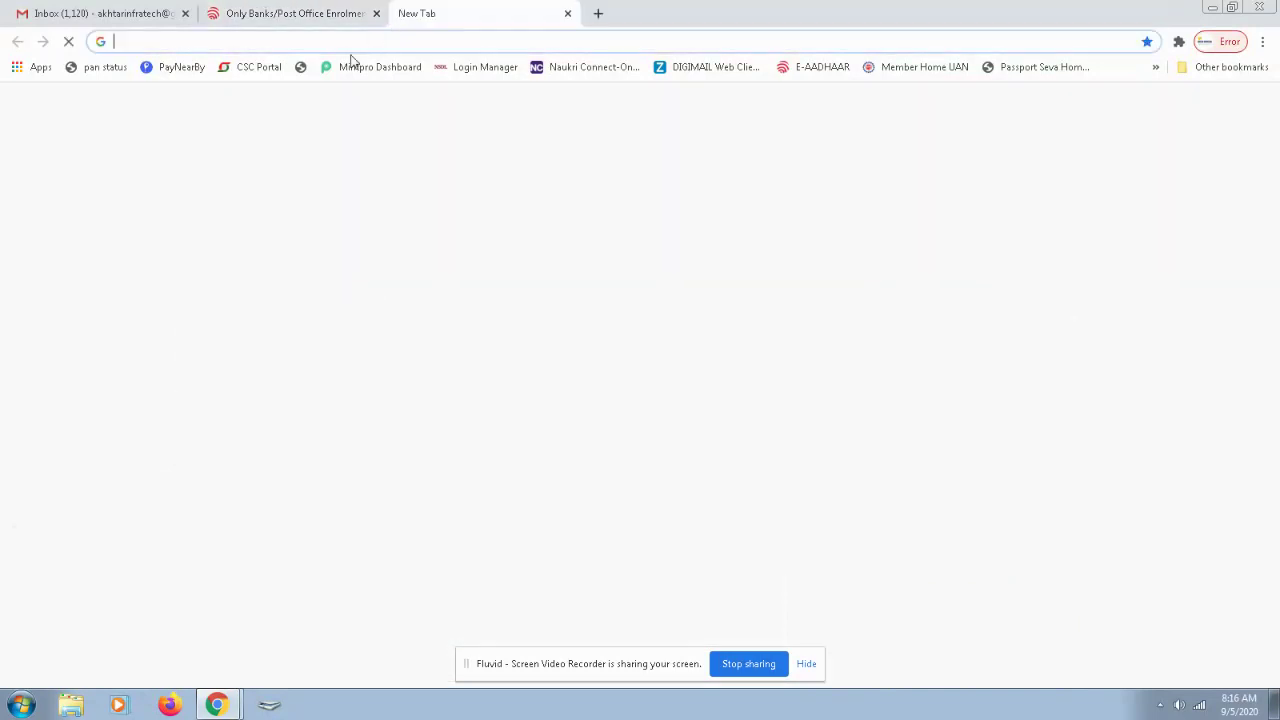
click(228, 70)
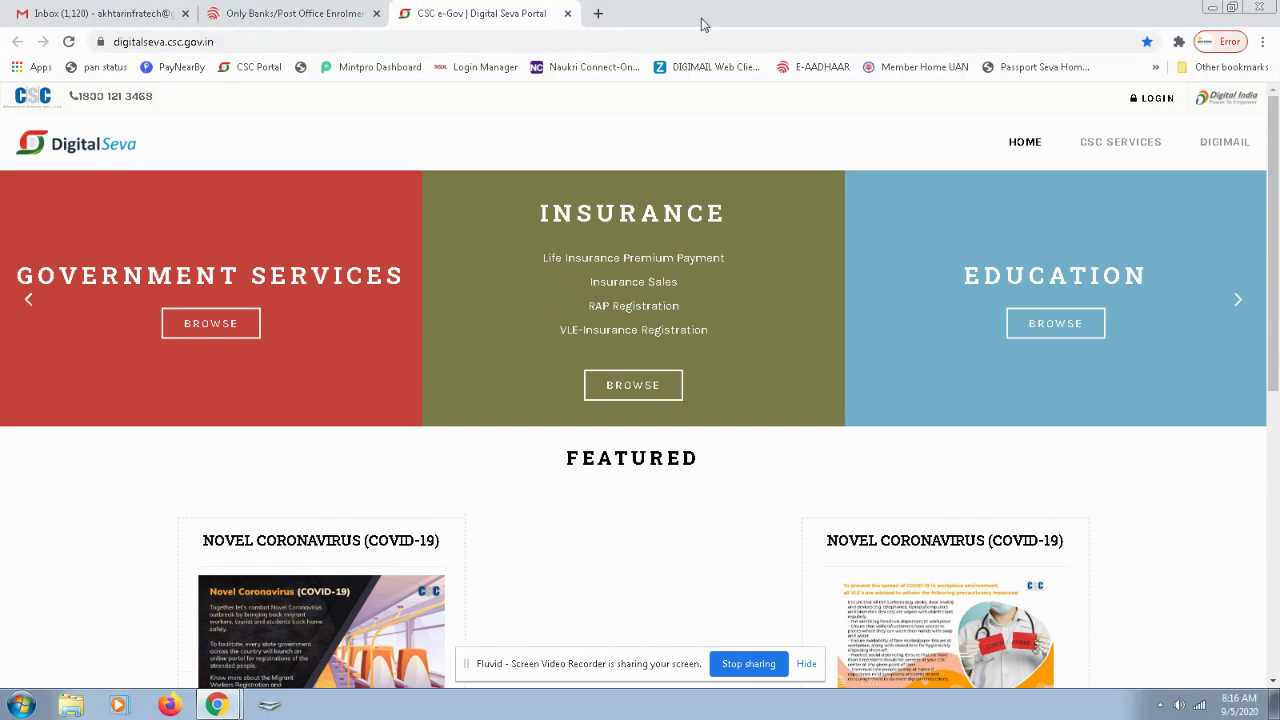
click(1155, 100)
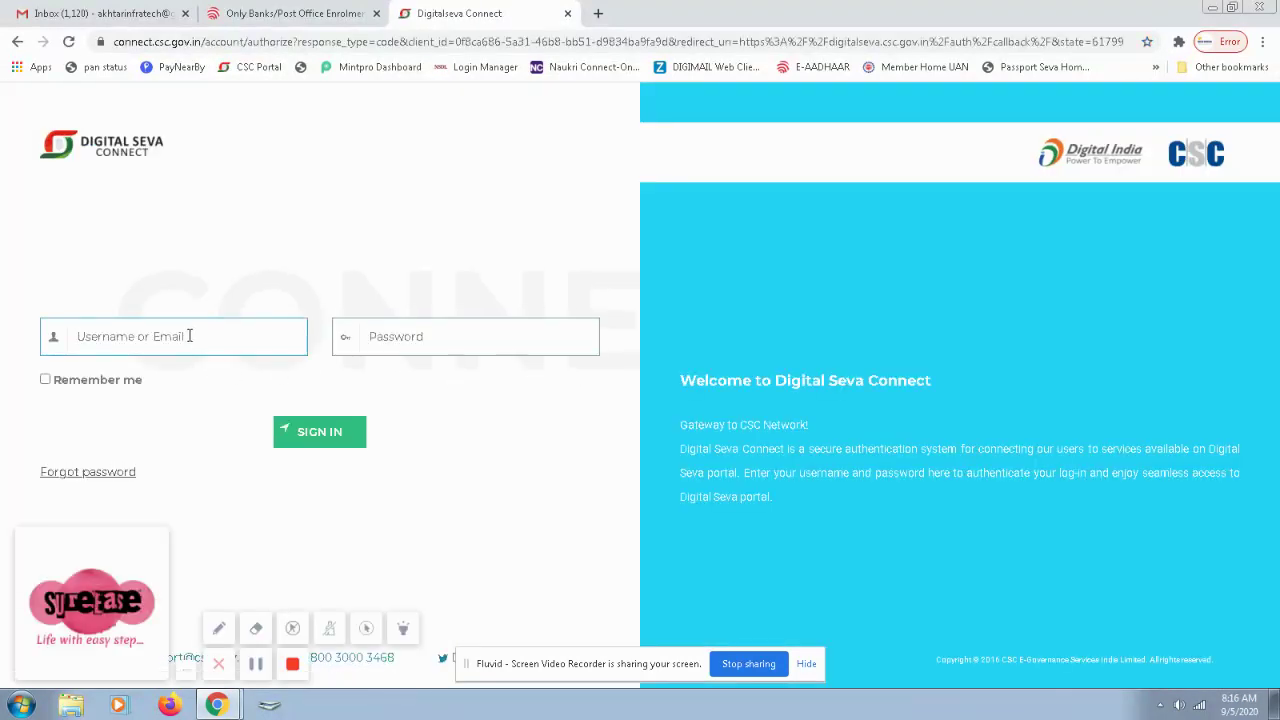
Sign in with the operator's CSC username and password, correcting the mistyped username.
key(ctrl+a)
key(Tab)
text(*******)
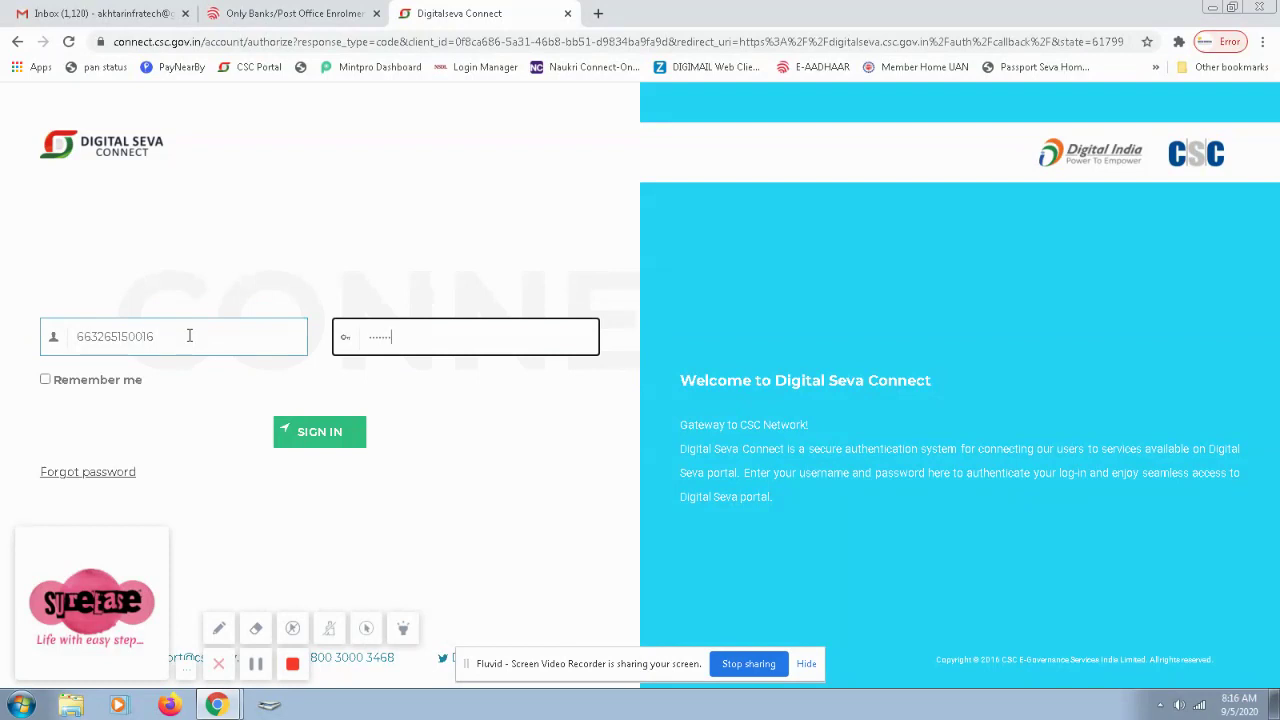
key(Return)
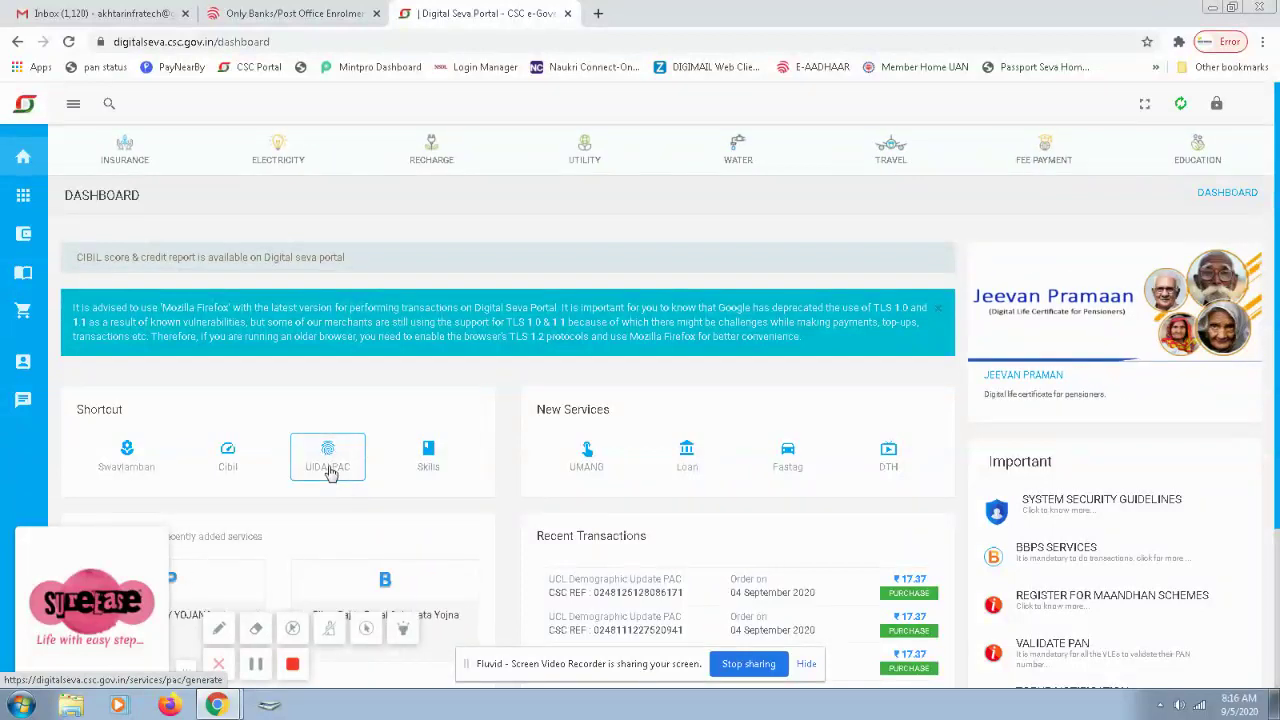
Open the UIDAI PAC Generation Form from the Digital Seva dashboard.
click(331, 472)
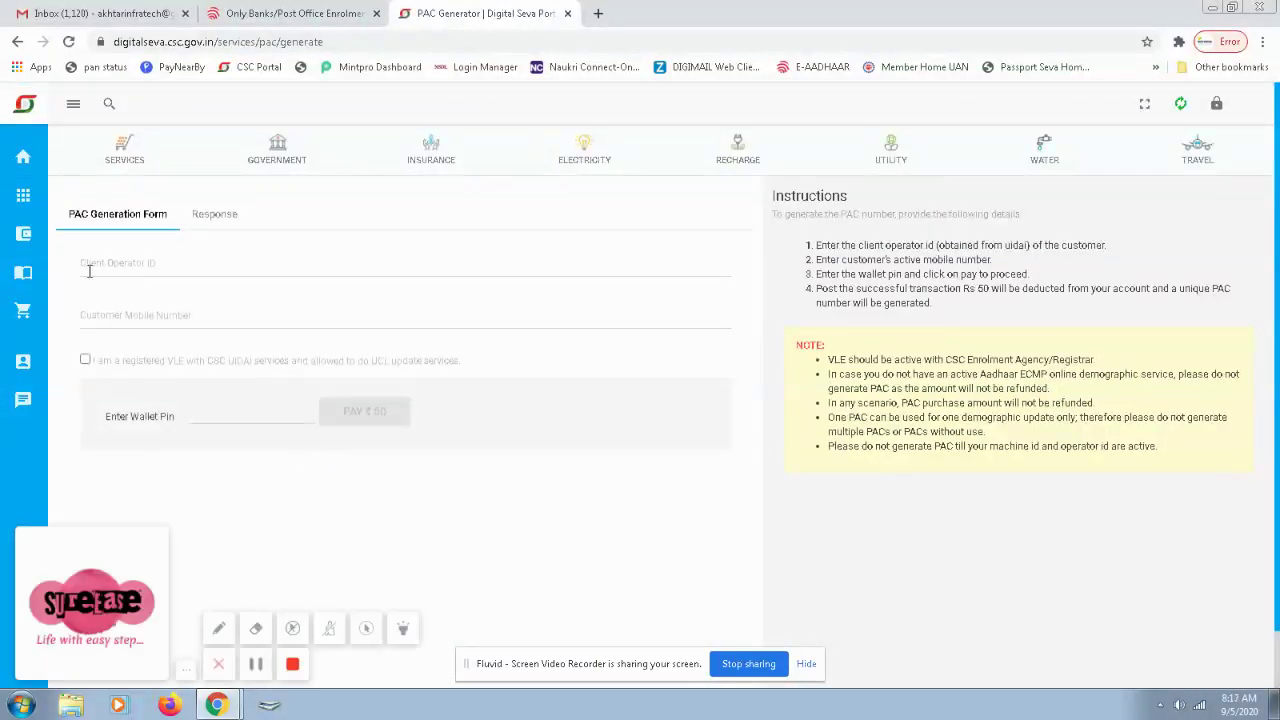
click(96, 268)
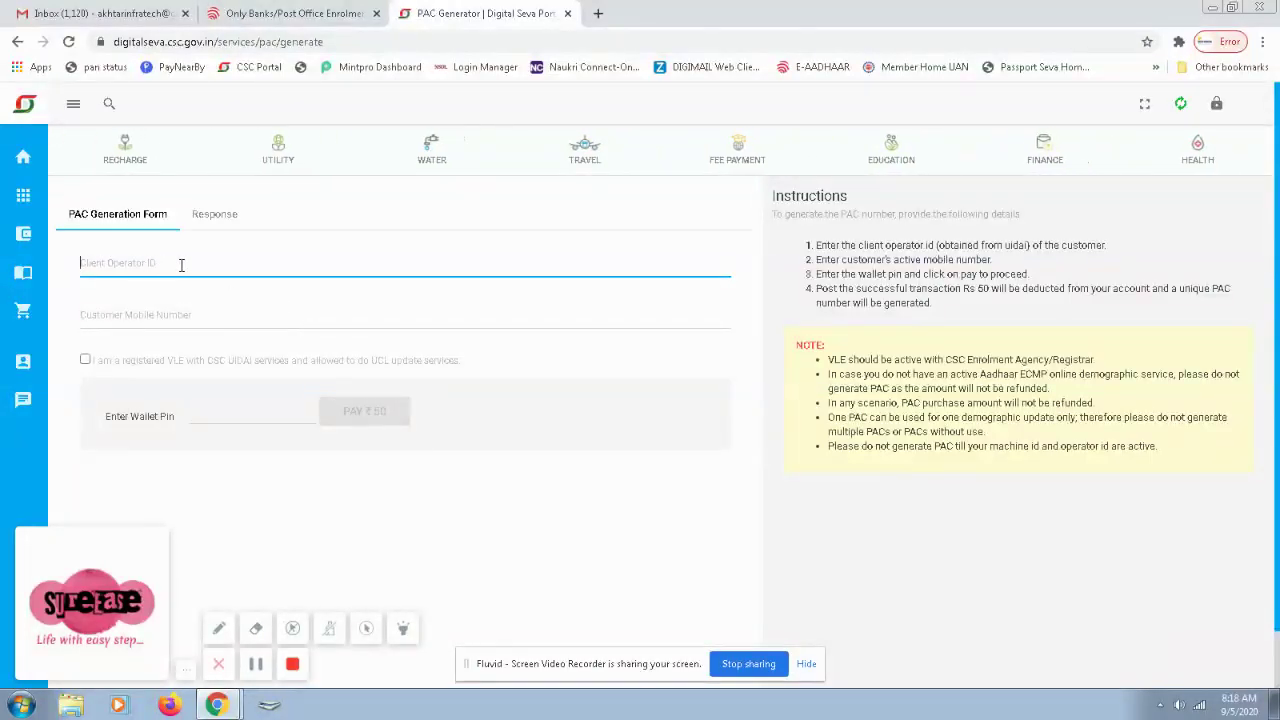
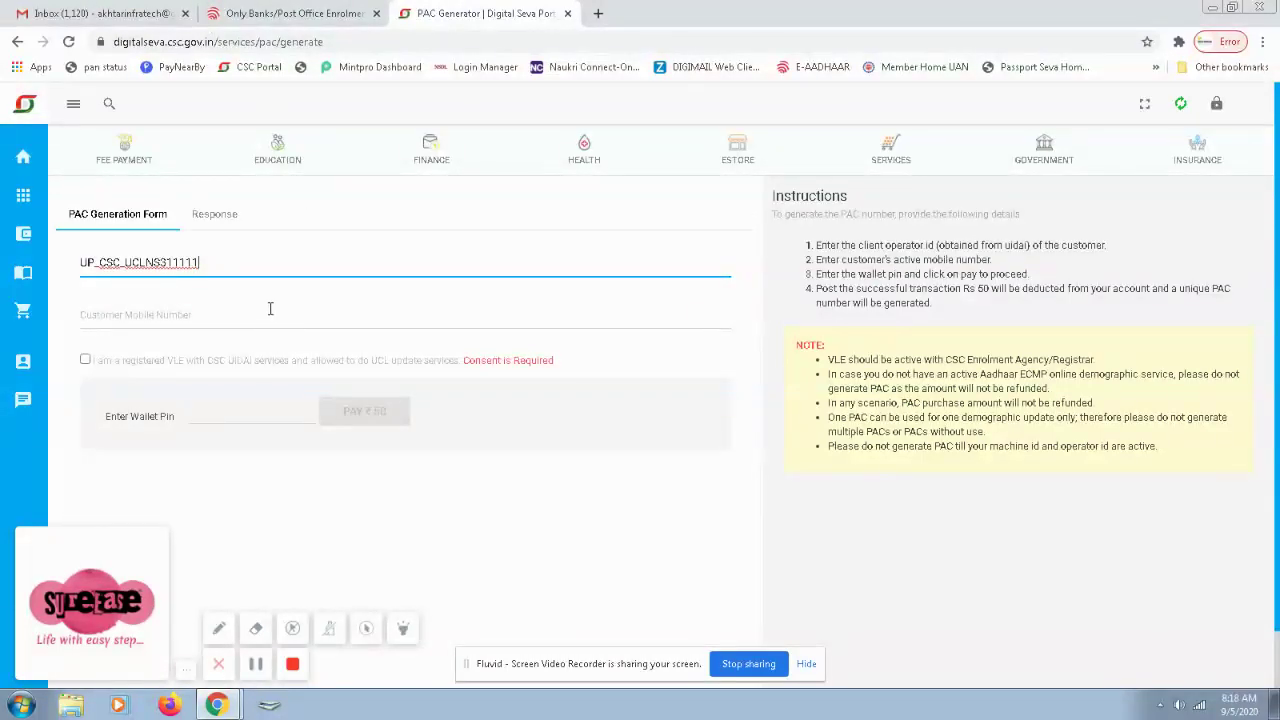
Type the client operator ID and place the cursor after 'UCL' to fix the missing underscore.
double_click(172, 254)
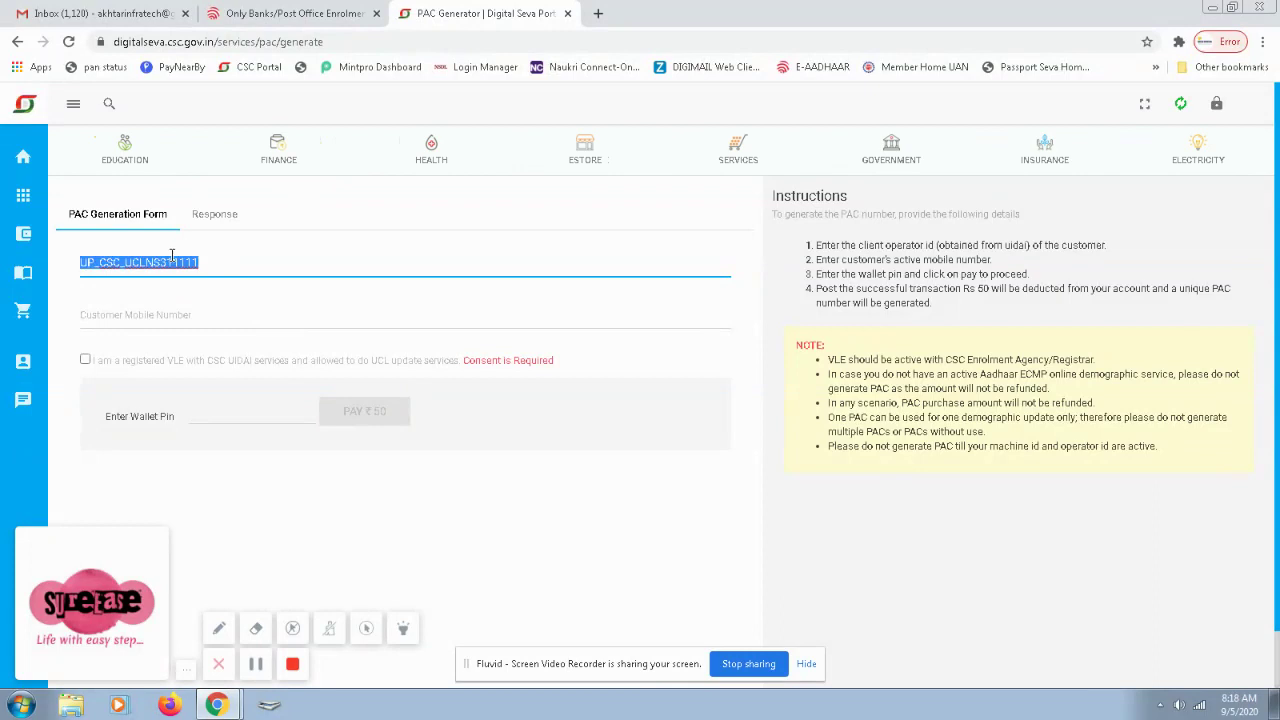
click(207, 261)
double_click(216, 261)
click(216, 261)
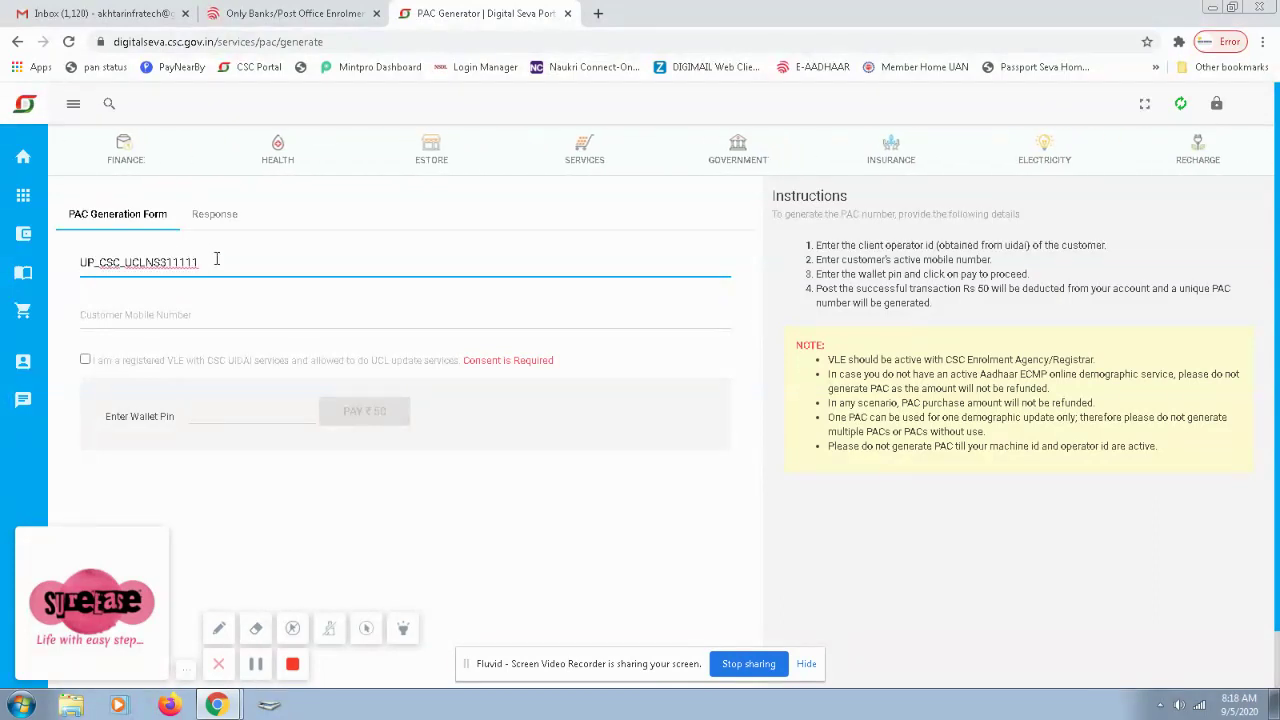
click(191, 319)
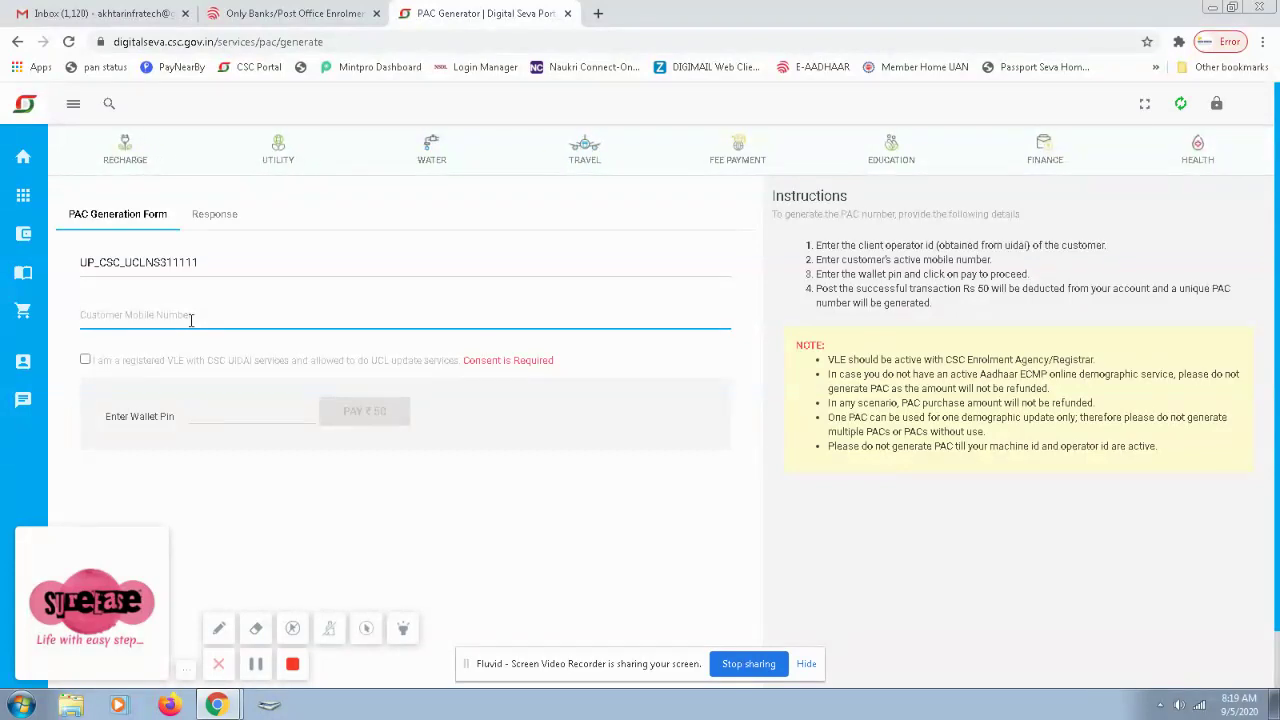
click(147, 263)
Add the underscore to the operator ID, enter the customer's mobile number, and tick the registered-VLE consent.
text(_)
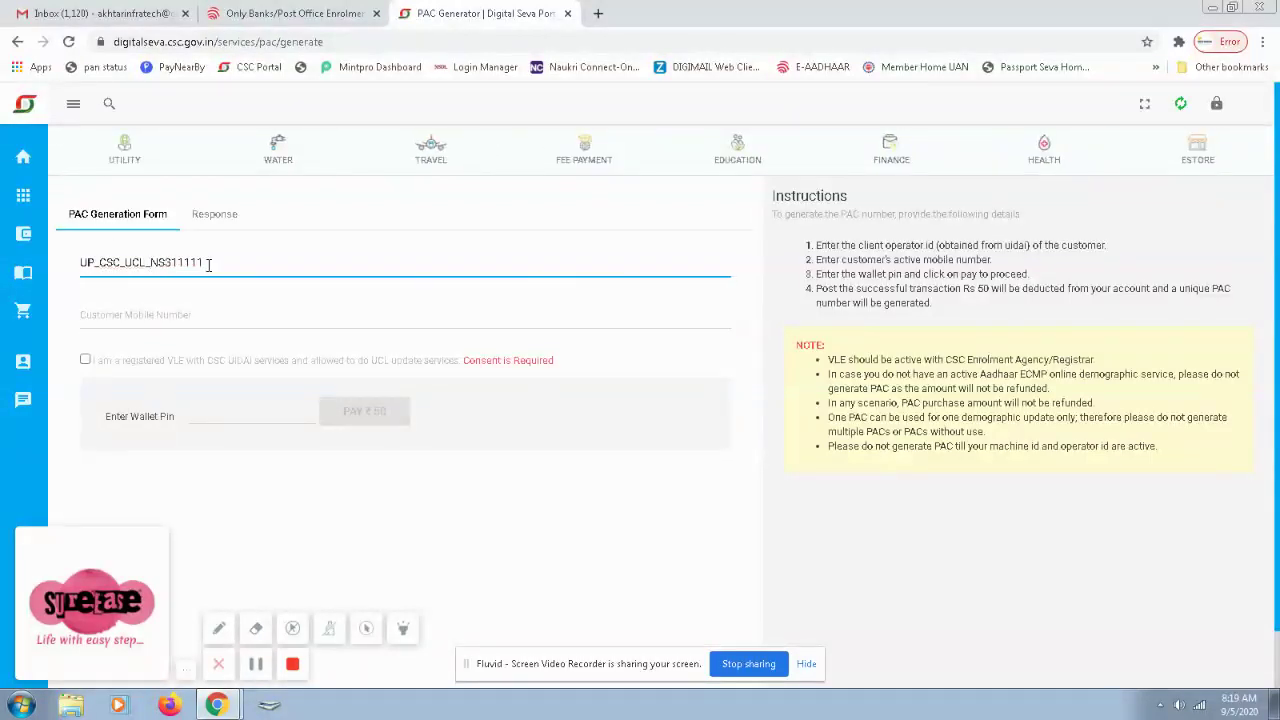
click(142, 320)
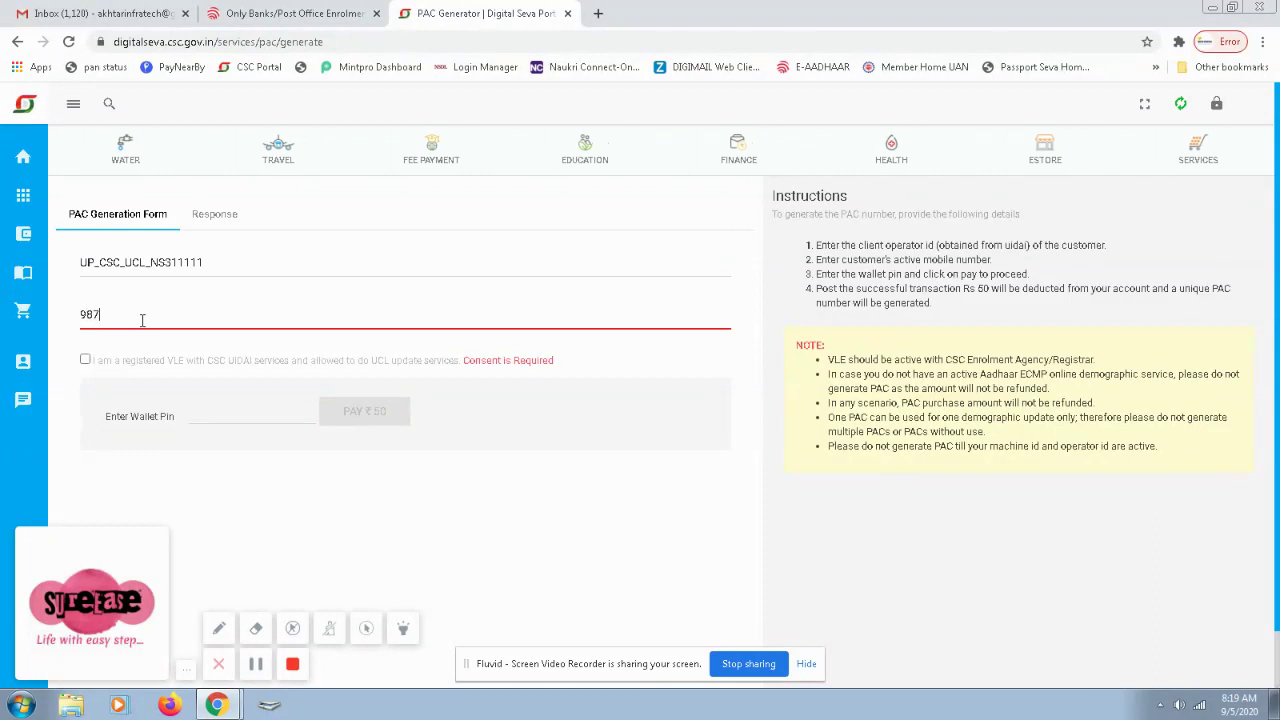
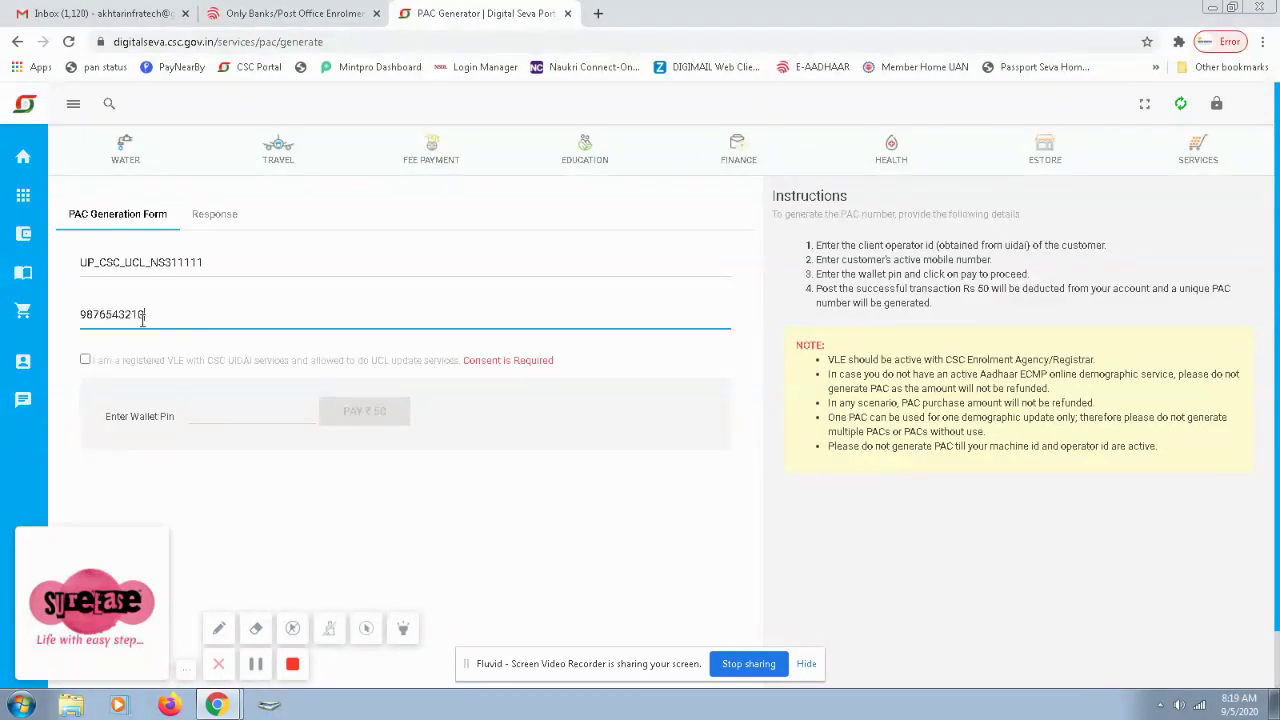
click(86, 362)
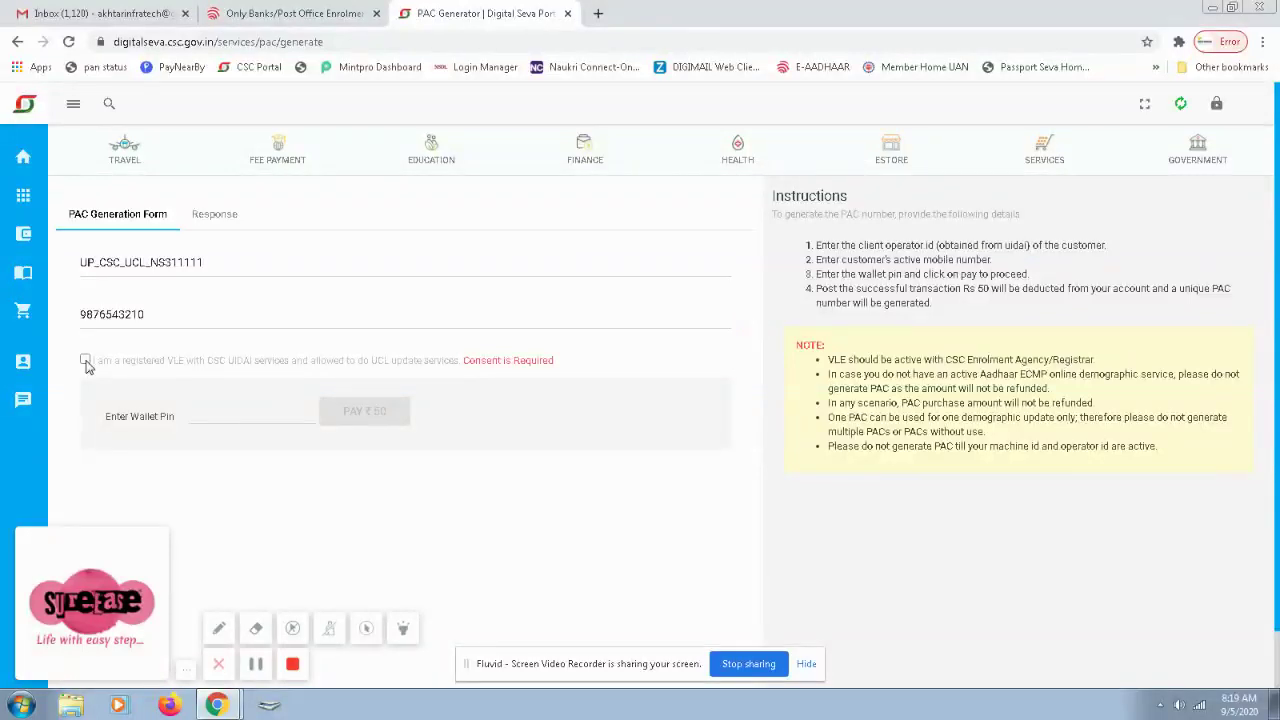
click(227, 413)
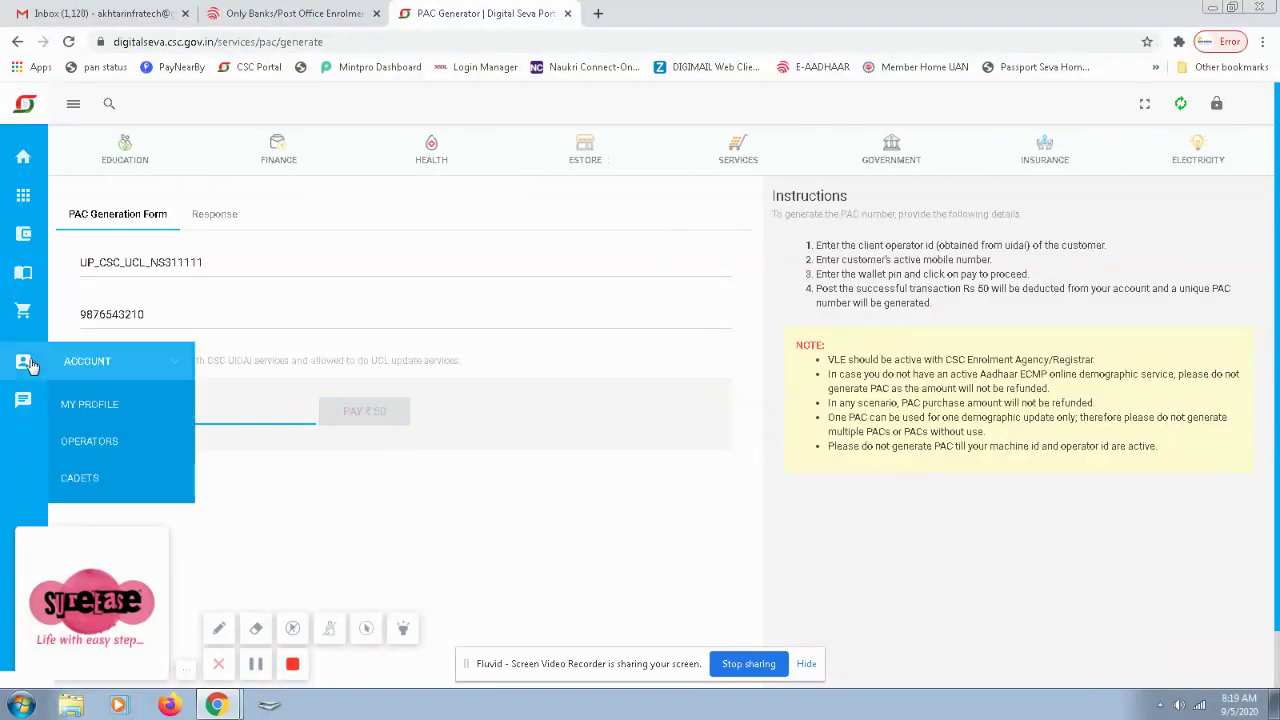
Open Order History and view the latest UCL Demographic Update PAC order's Rs. 50.00 charge details.
mouse_move(26, 318)
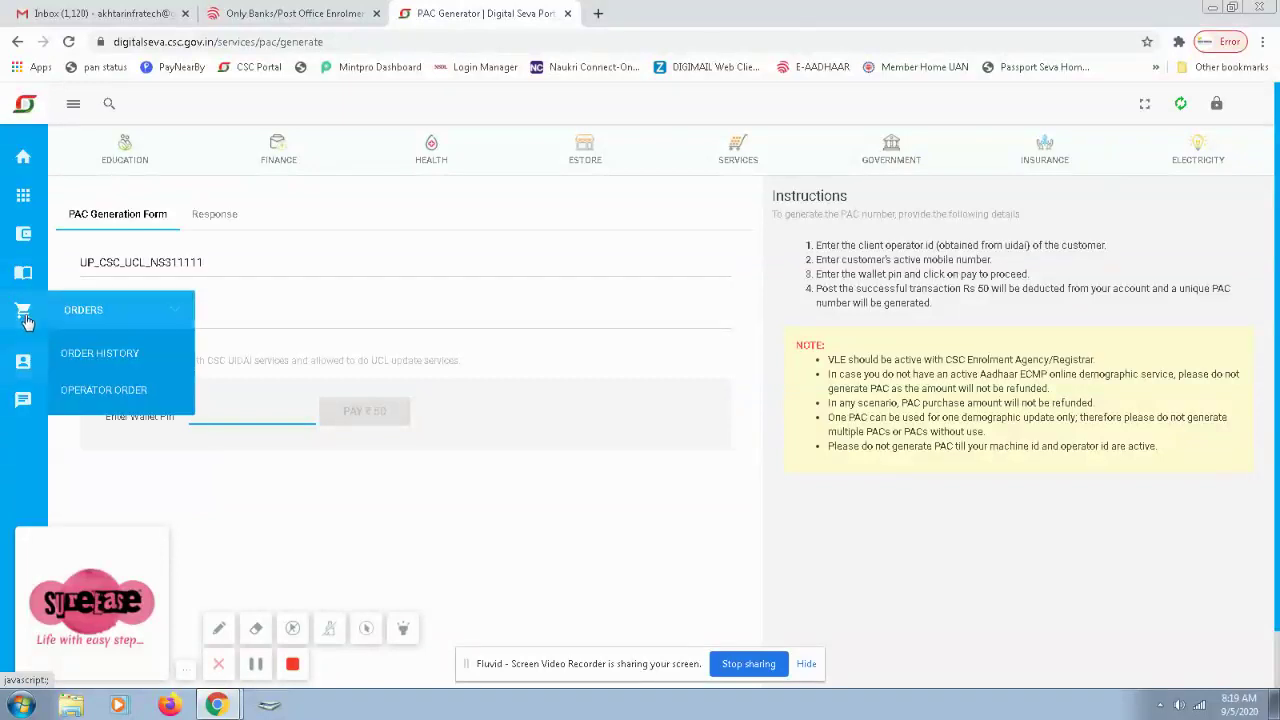
click(68, 353)
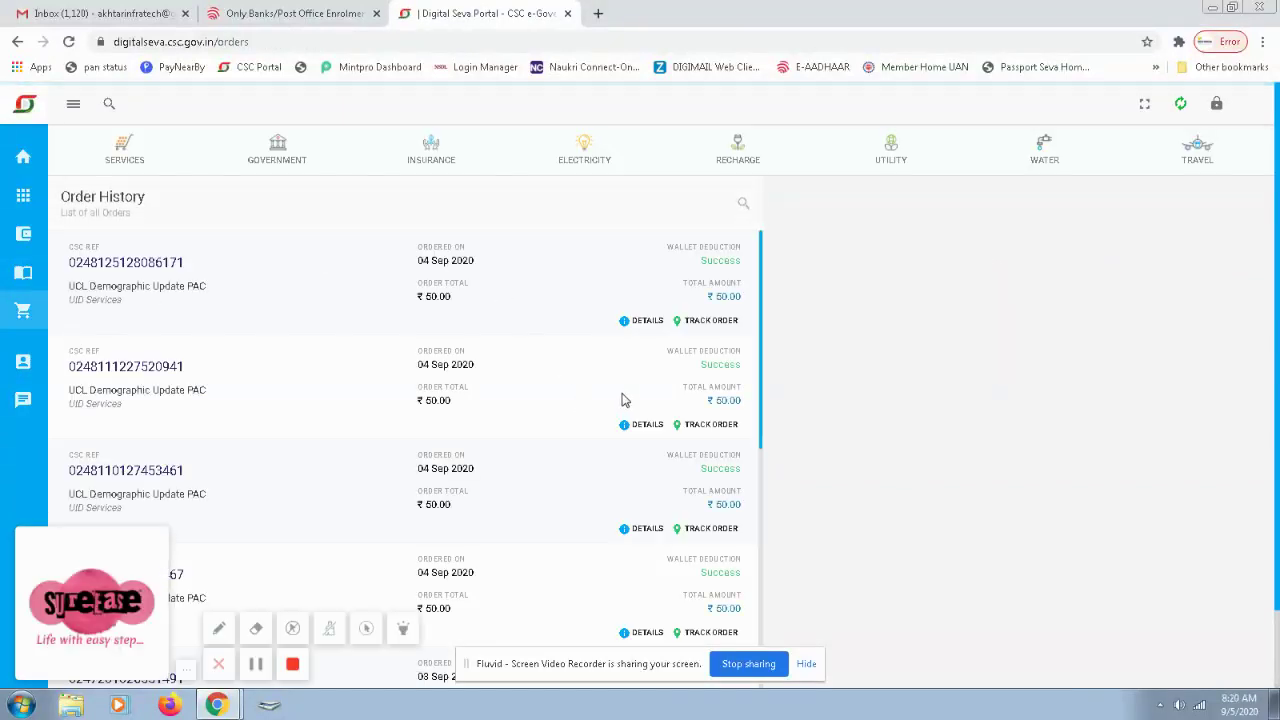
click(632, 322)
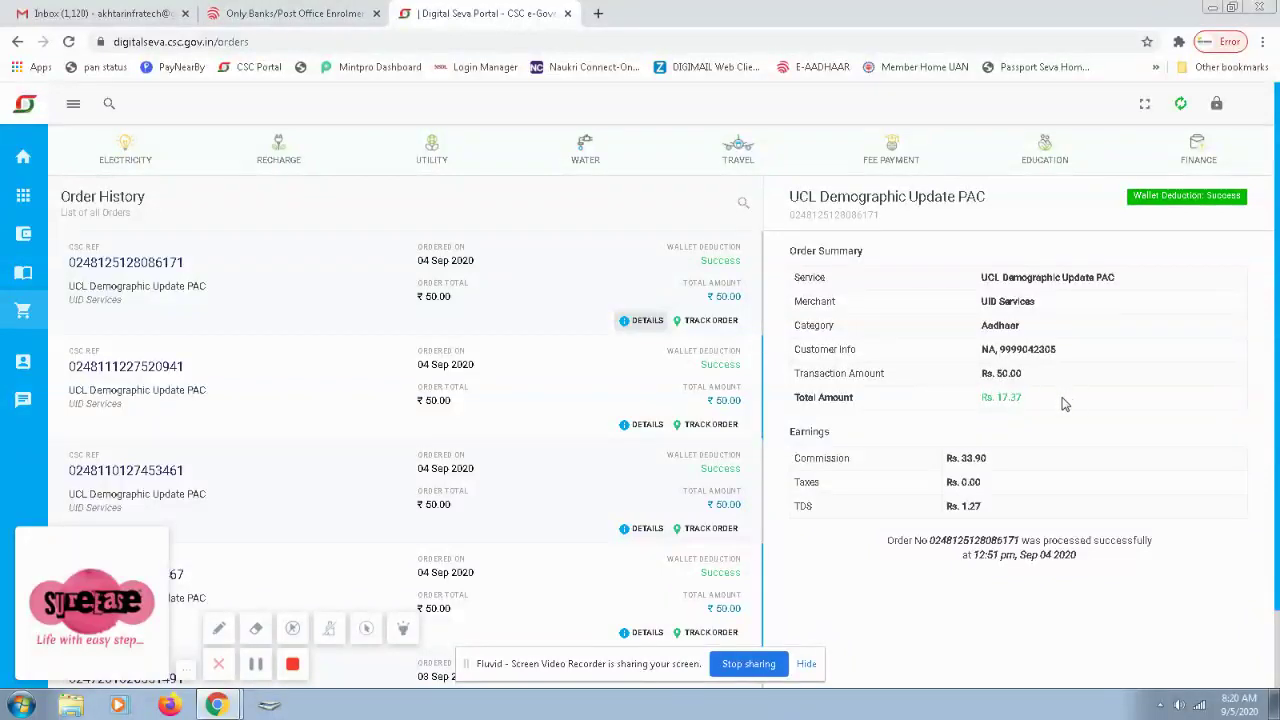
drag(1020, 397, 995, 398)
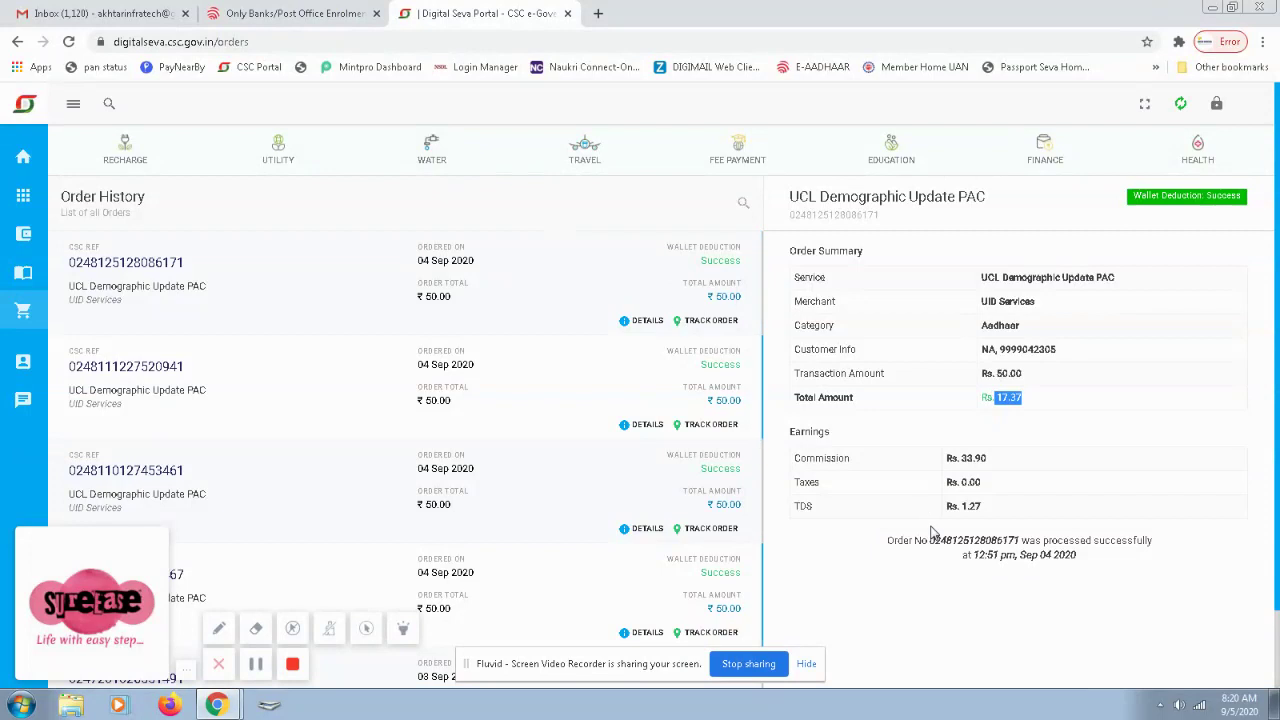
Return to the Digital Seva dashboard and reopen the UIDAI PAC Generation Form.
click(258, 13)
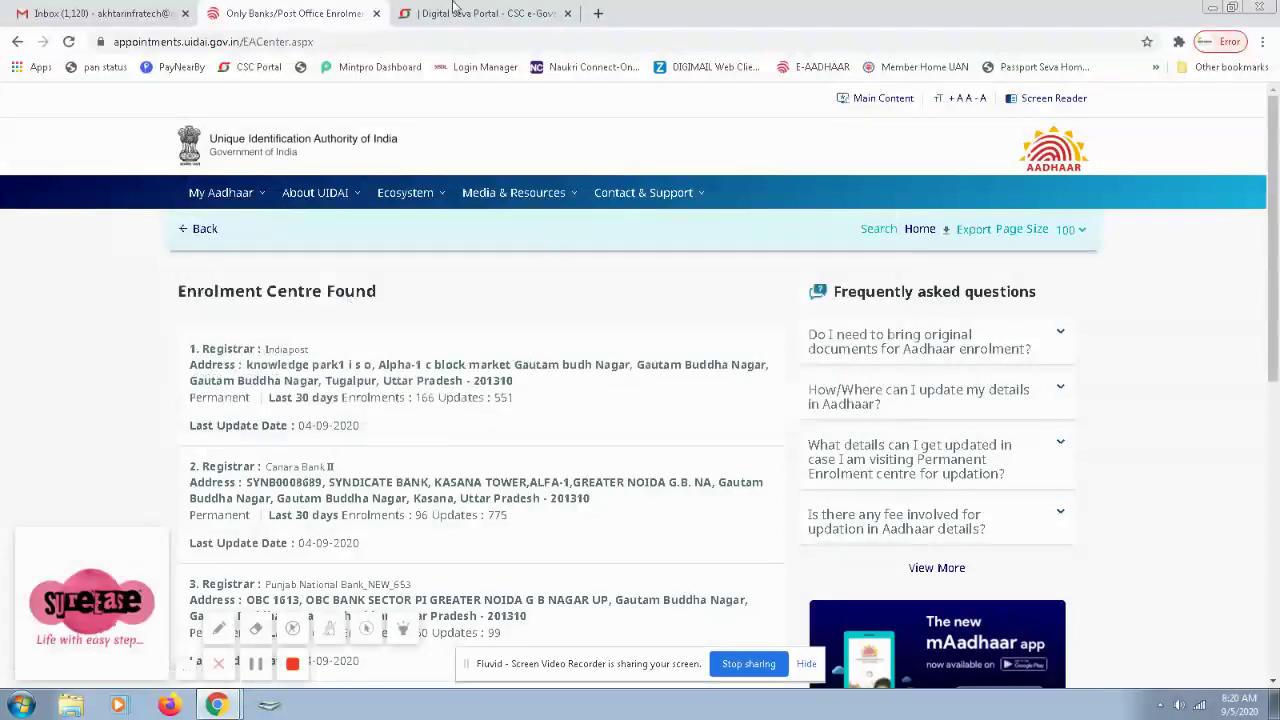
click(474, 14)
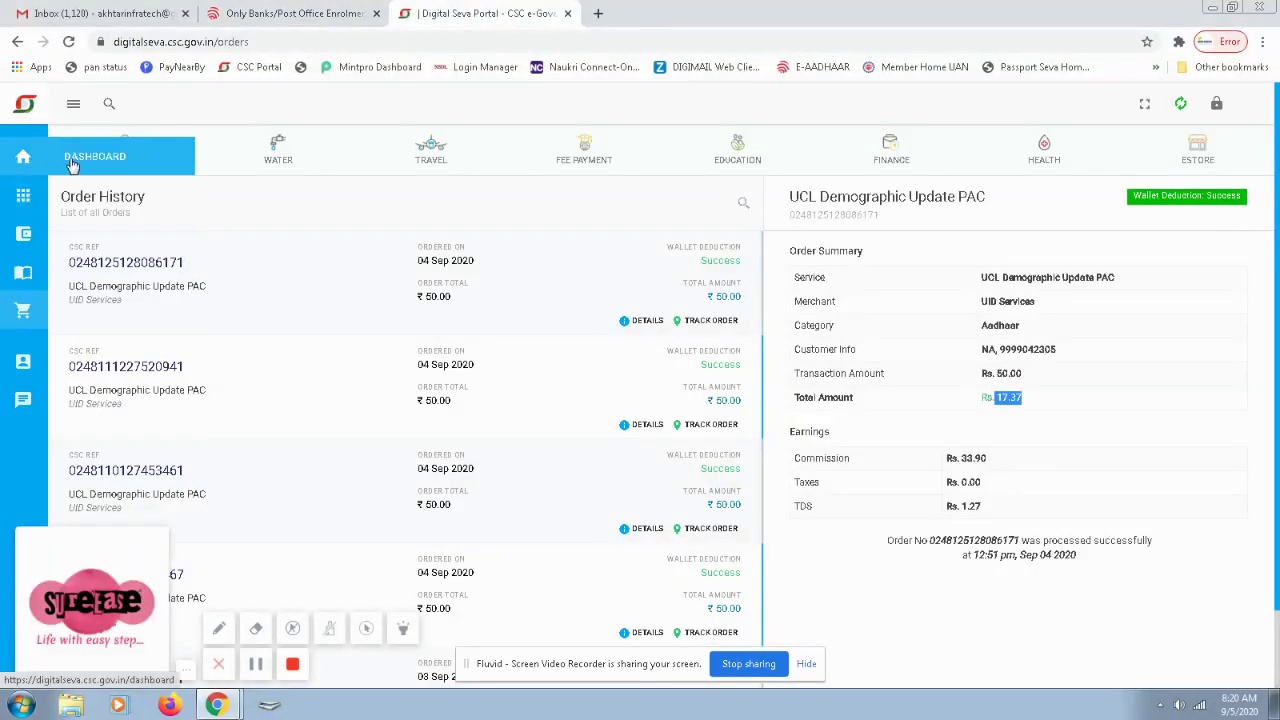
click(40, 160)
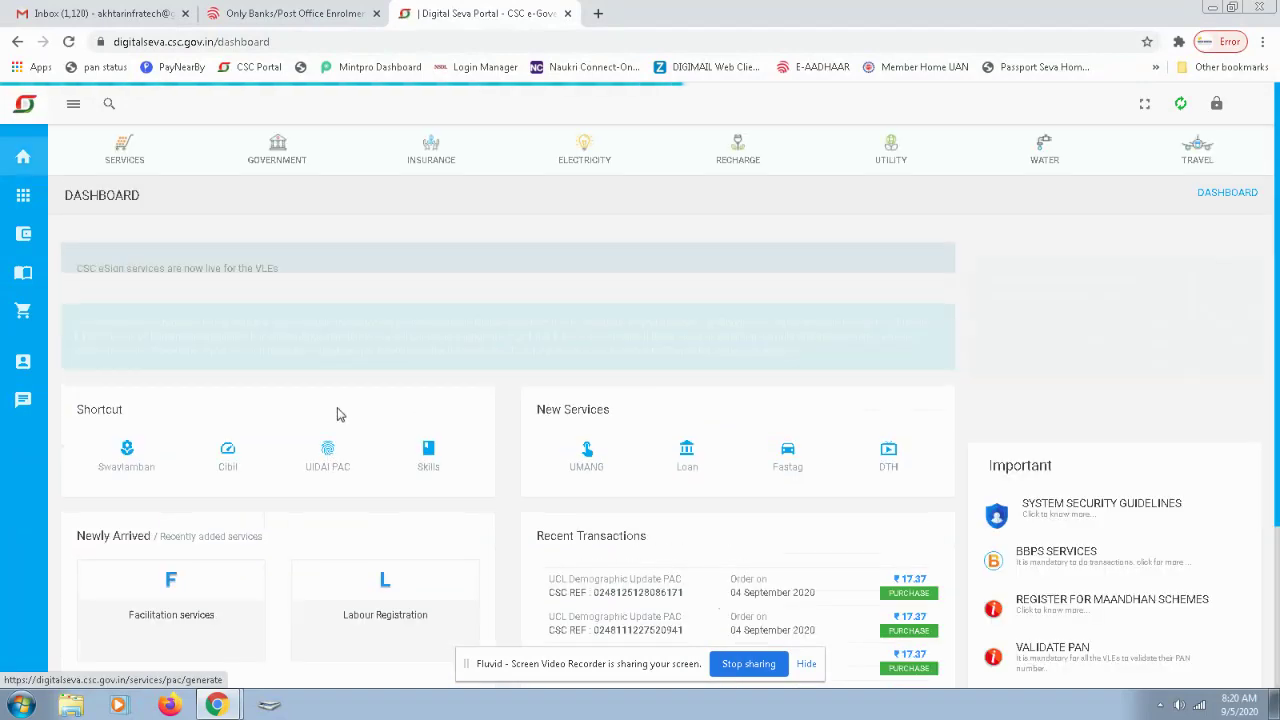
click(329, 462)
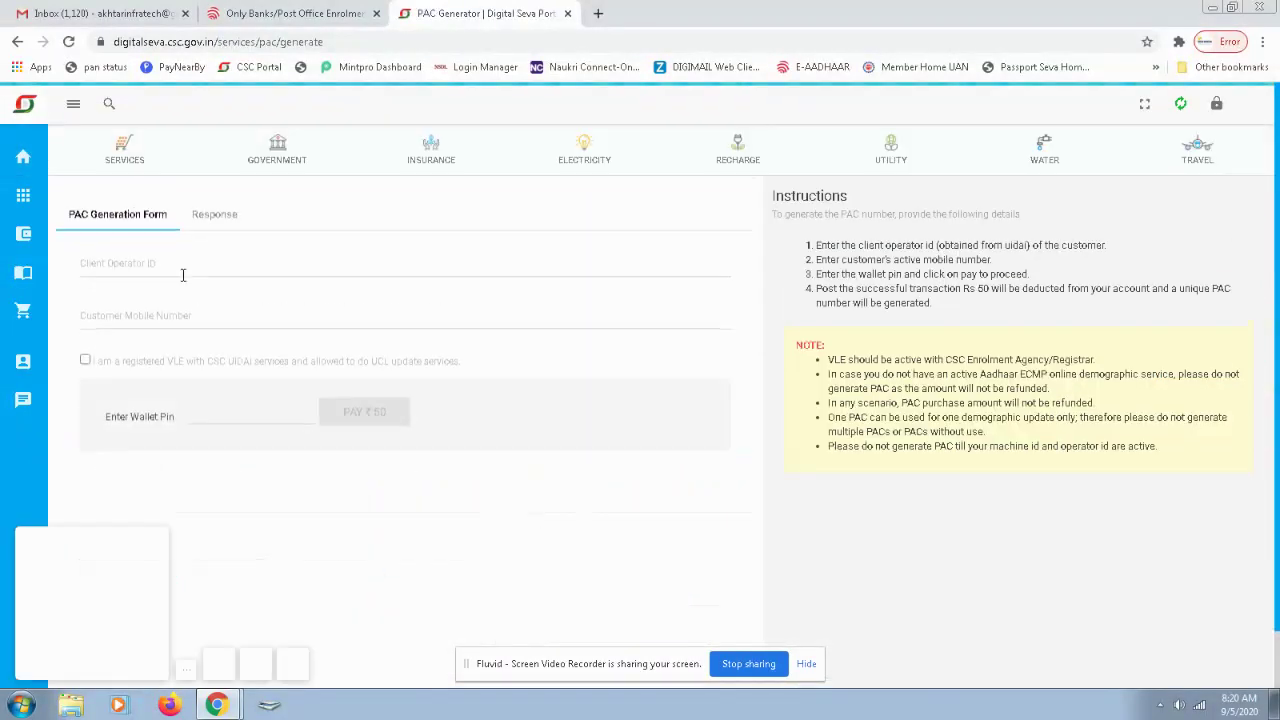
Paste the client operator ID, enter the customer's mobile number, and tick the consent declaration.
click(180, 266)
key(Tab)
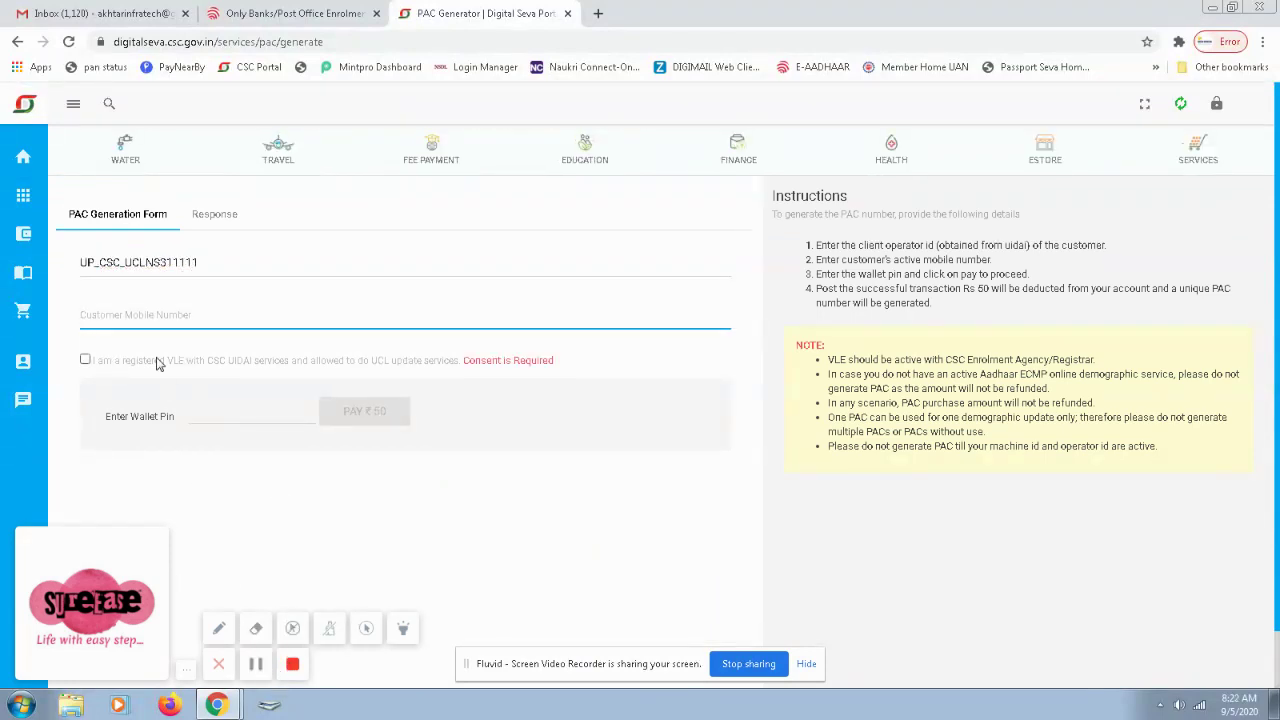
text(9876)
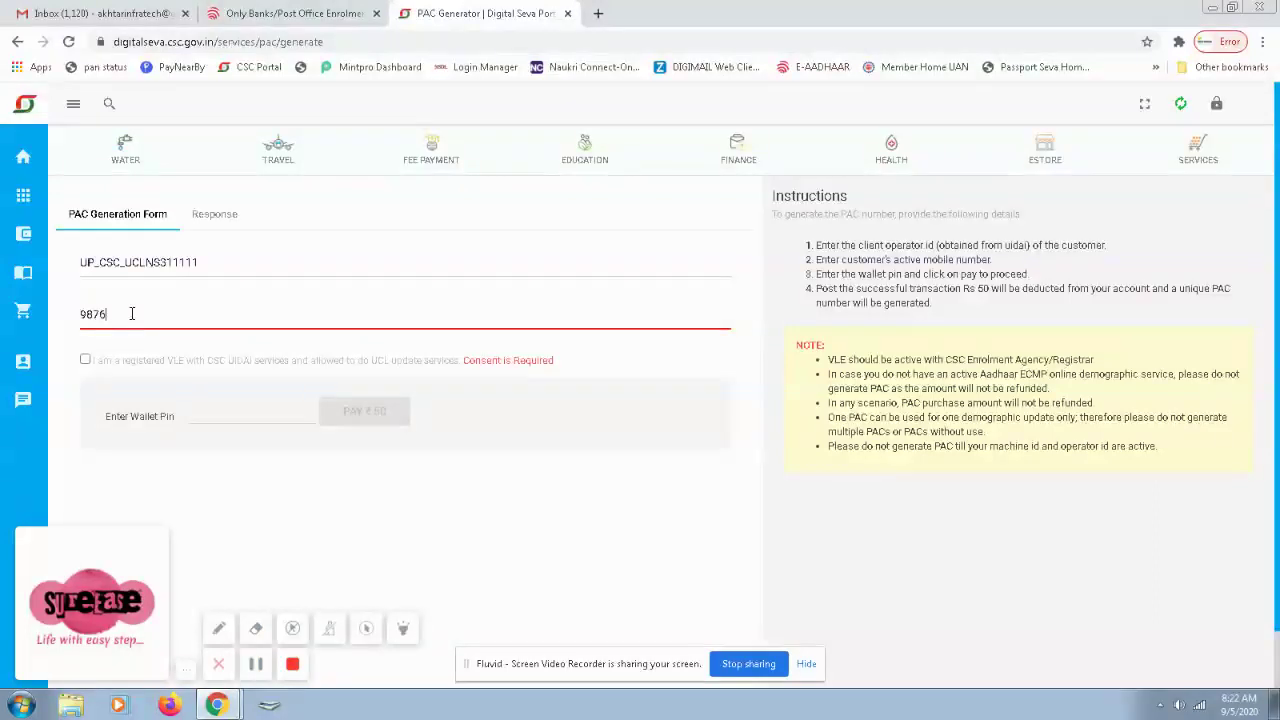
text(54321)
click(86, 360)
click(253, 411)
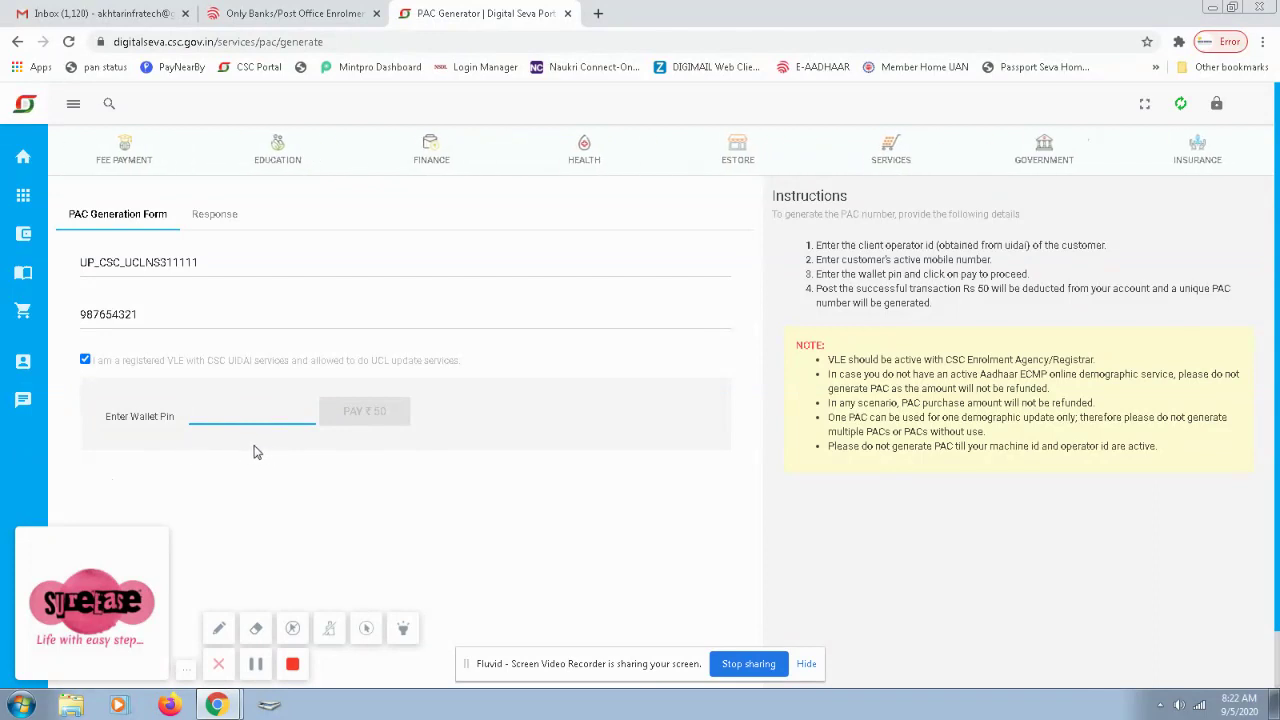
click(250, 451)
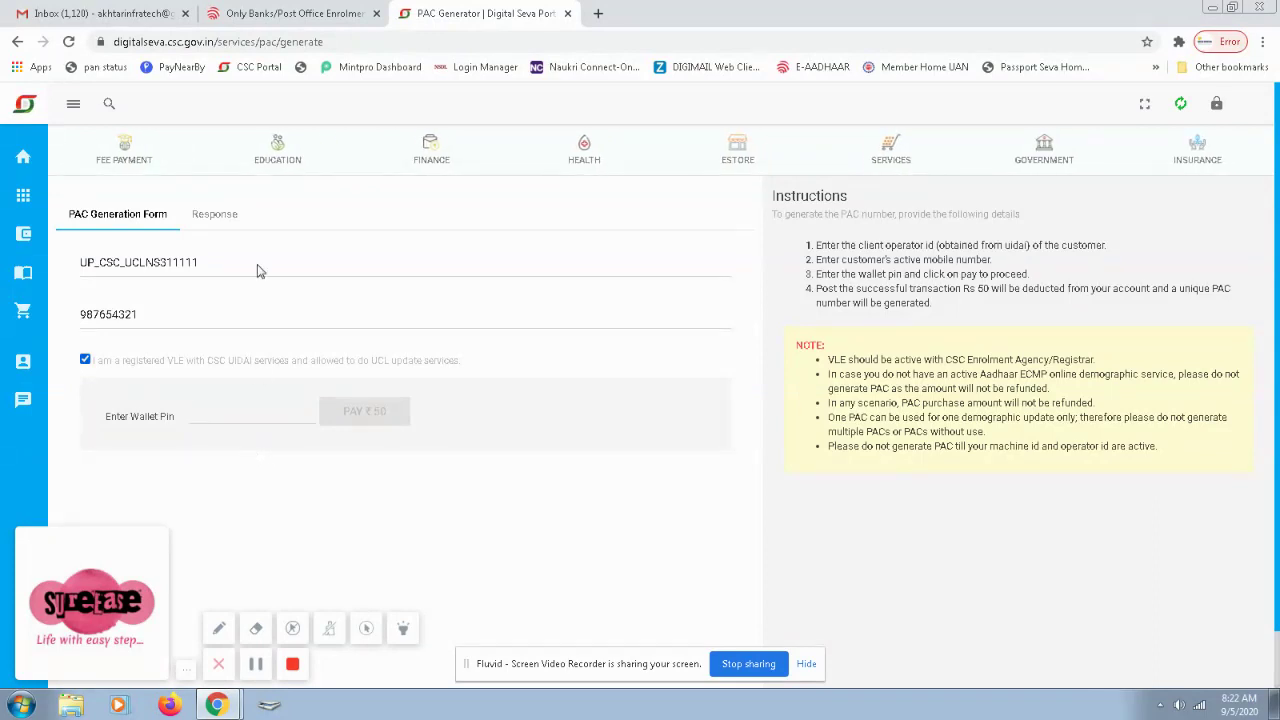